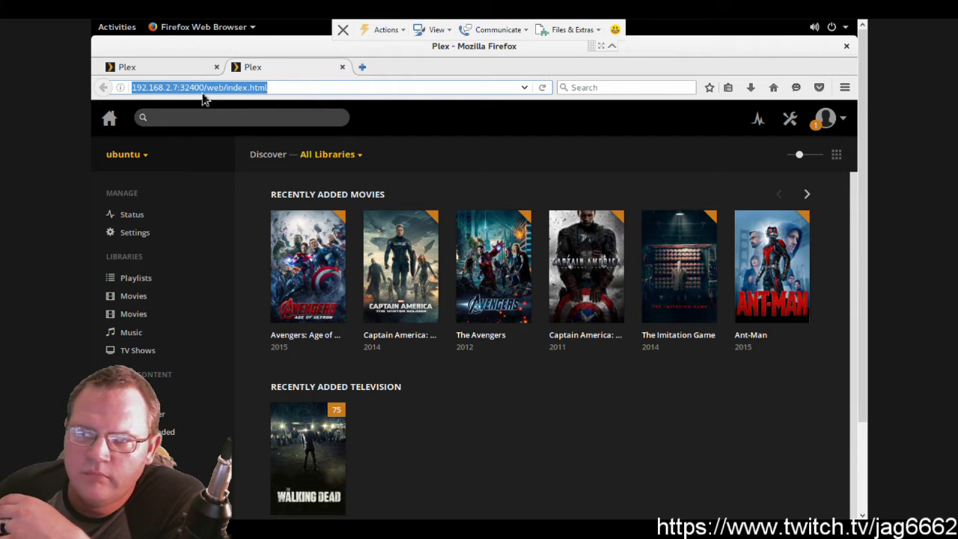
- Run sudo chmod -R 777 /mnt/share in the terminal to open up the share's permissions recursively, and enter the sudo password
{"action": "key", "text": "ctrl+alt+Down"}
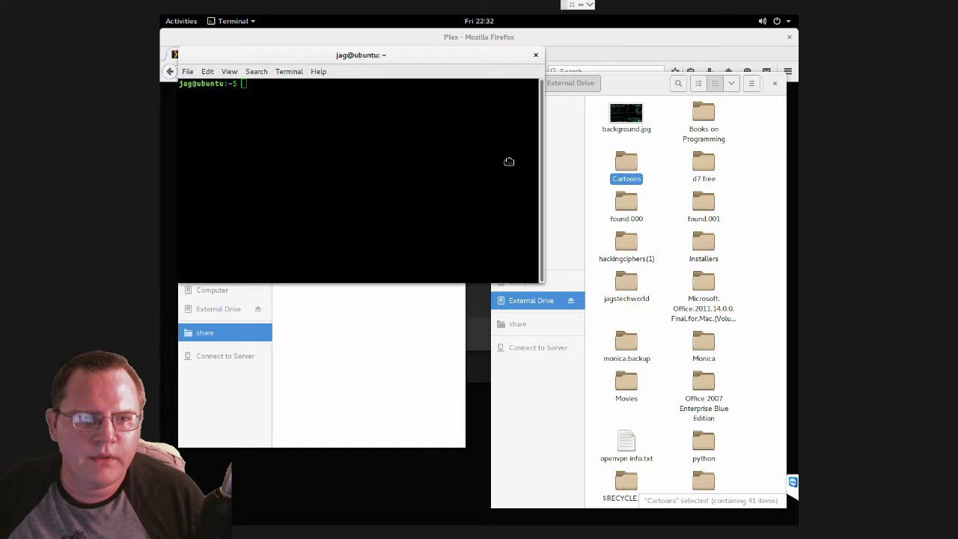
{"action": "left_click_drag", "start_coordinate": [345, 67], "coordinate": [566, 203]}
{"action": "type", "text": "sudo "}
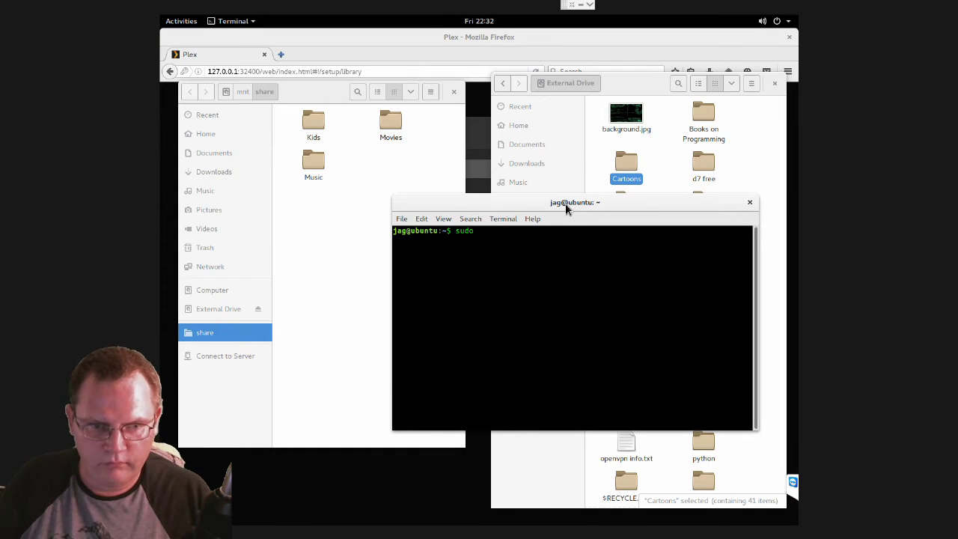
{"action": "type", "text": "ch"}
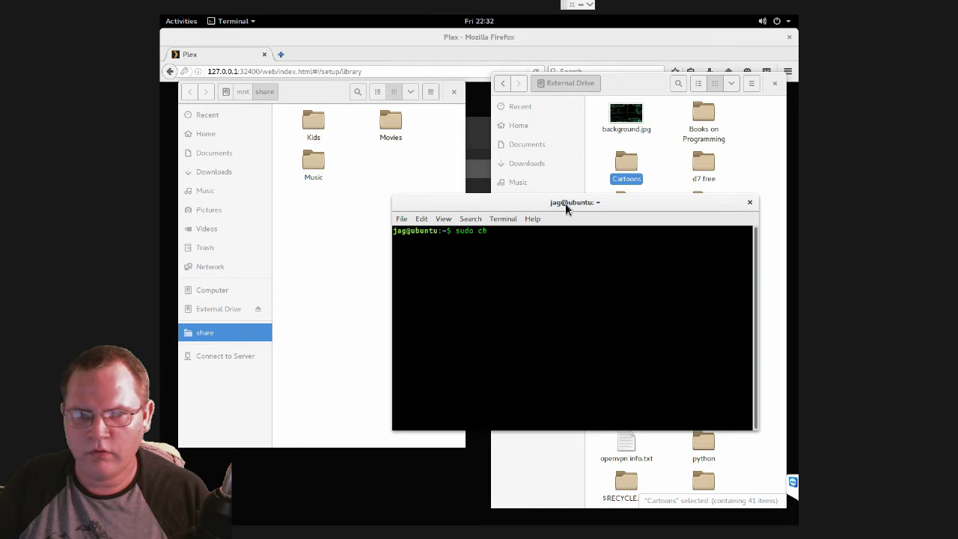
{"action": "type", "text": "mod "}
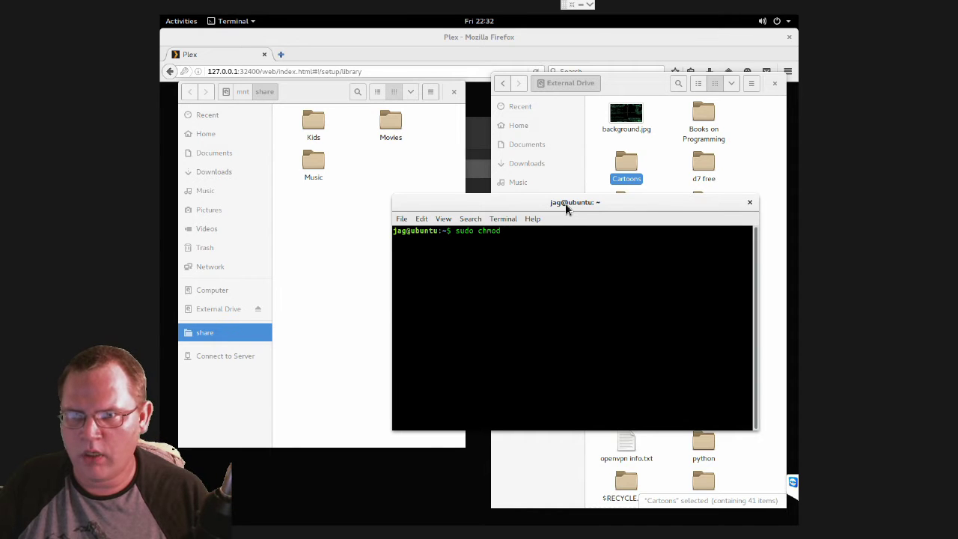
{"action": "type", "text": "-R 777"}
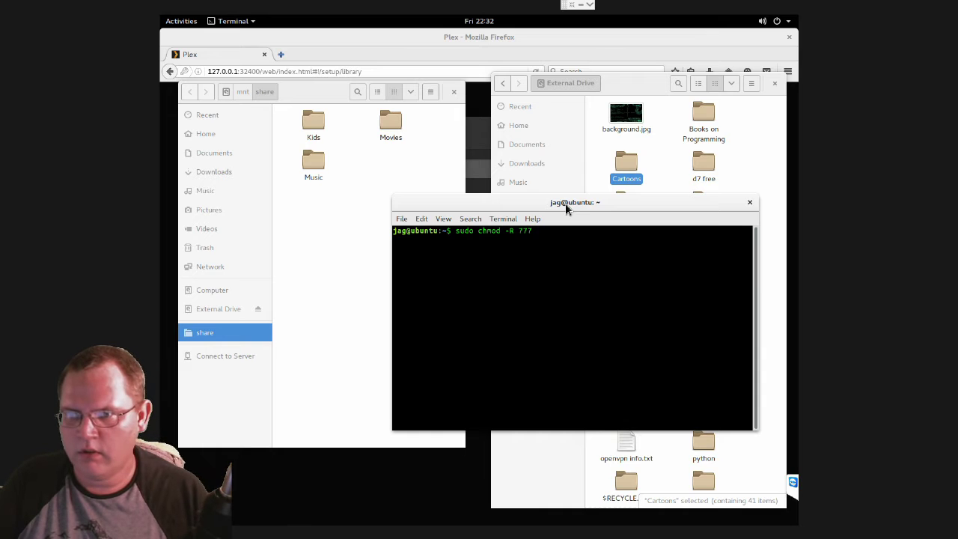
{"action": "type", "text": " /mnt/"}
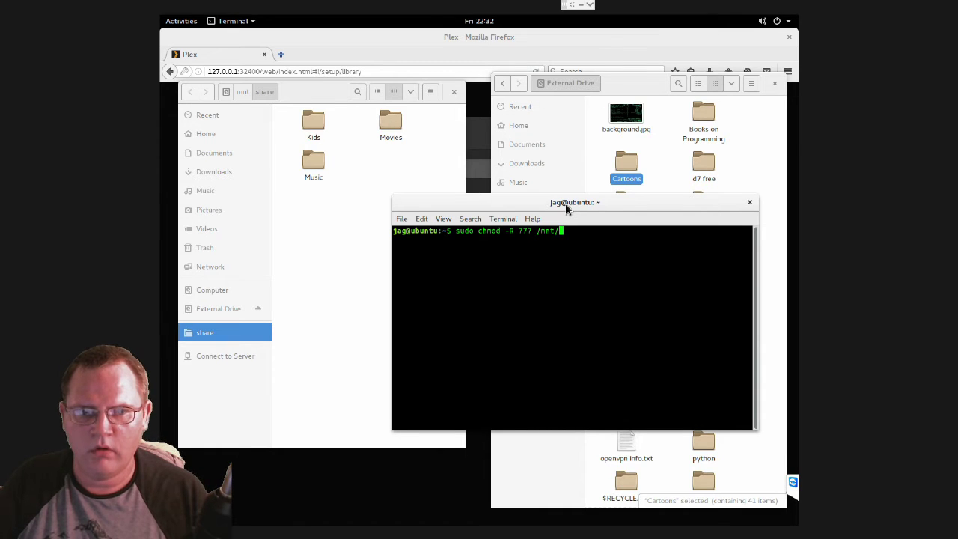
{"action": "type", "text": "share"}
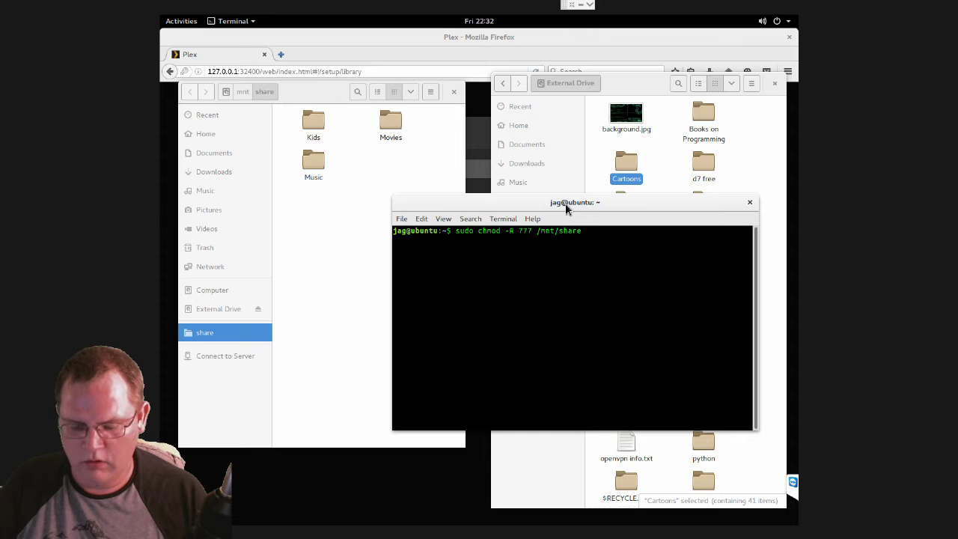
{"action": "key", "text": "Return"}
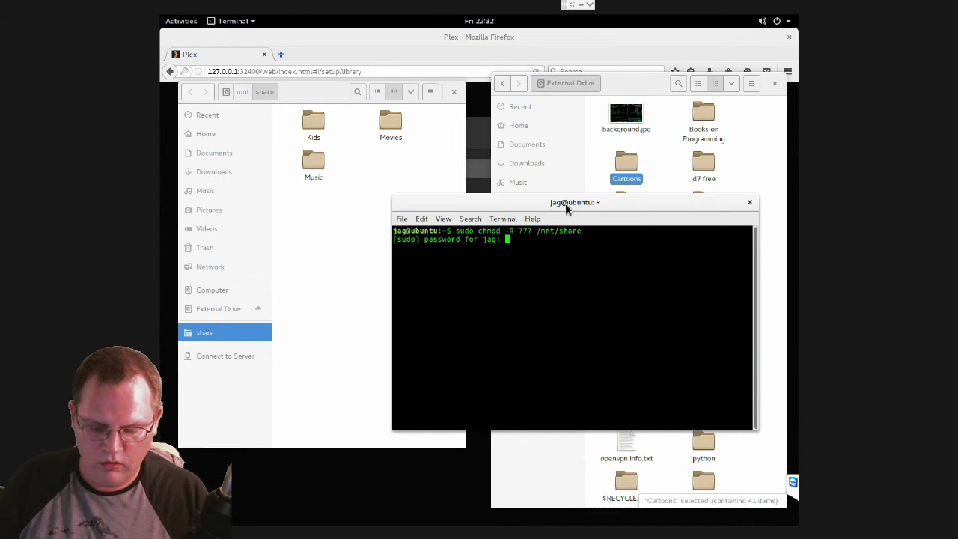
{"action": "key", "text": "Return"}
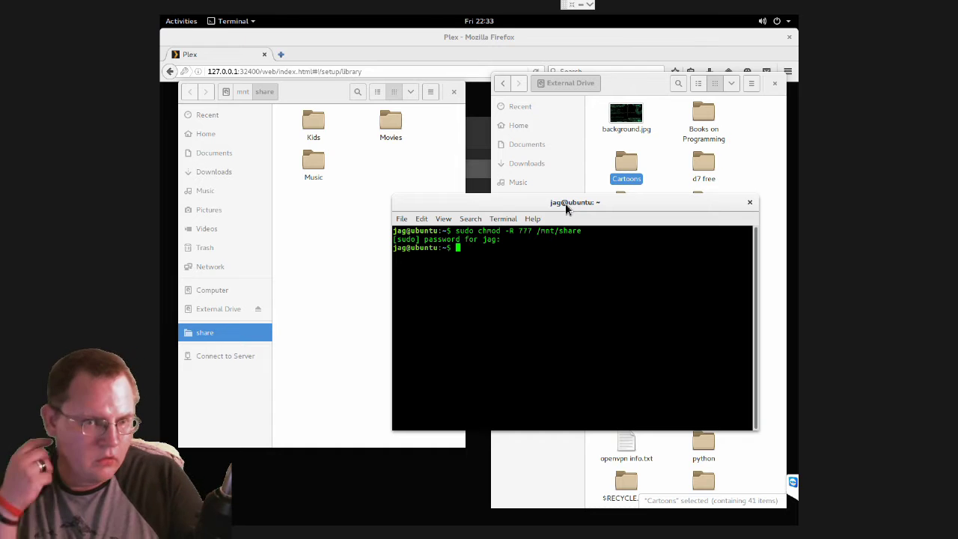
- Copy the Cartoons folder from the External Drive into the Kids folder of /mnt/share
{"action": "left_click", "coordinate": [623, 171]}
{"action": "left_click_drag", "start_coordinate": [552, 174], "coordinate": [312, 124]}
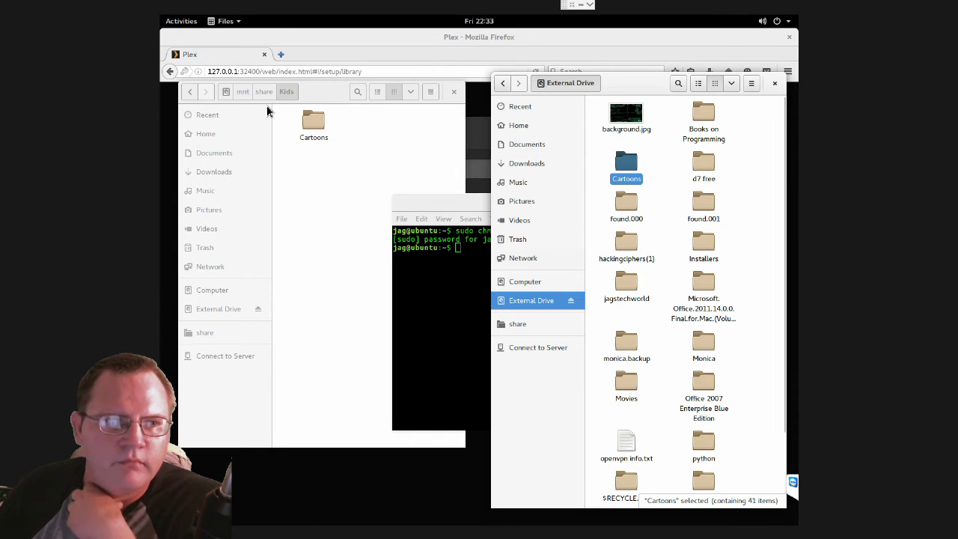
{"action": "key", "text": "alt+Up"}
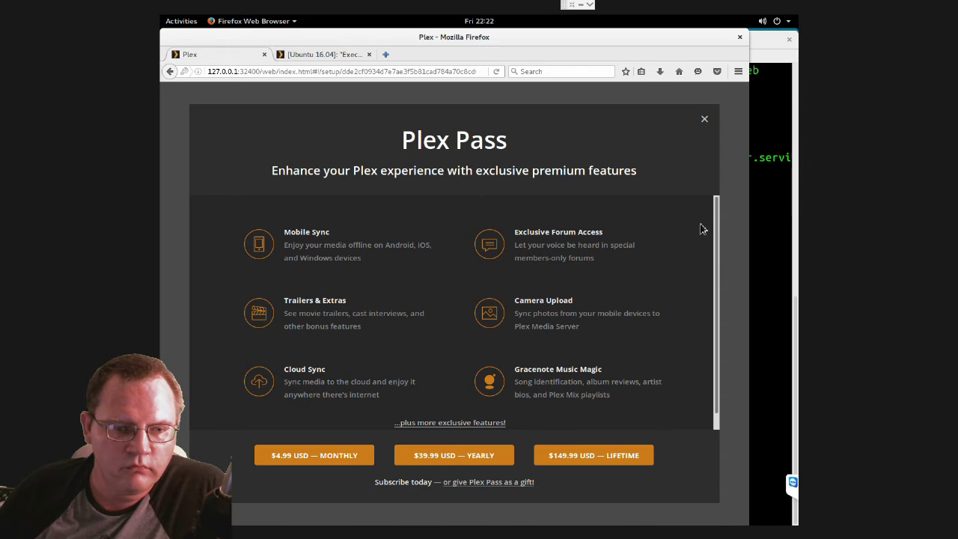
- Dismiss the Plex Pass offer, continue past the server name with outside-home access allowed, and maximize the browser window
{"action": "left_click", "coordinate": [704, 119]}
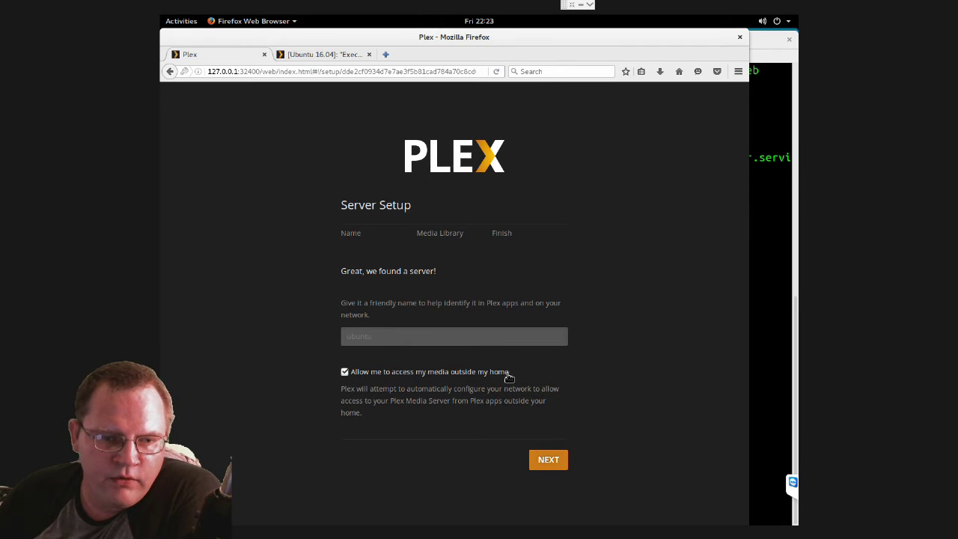
{"action": "left_click", "coordinate": [551, 462]}
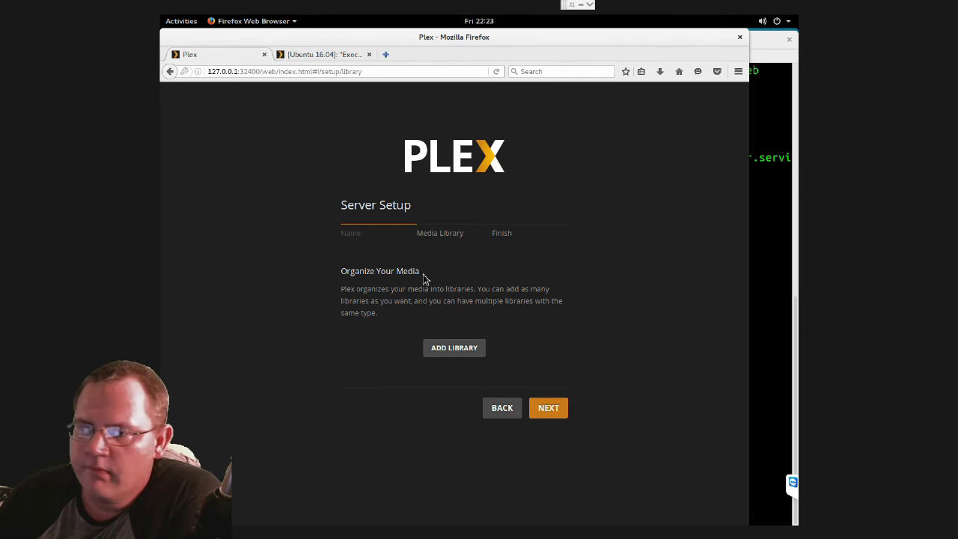
{"action": "double_click", "coordinate": [466, 38]}
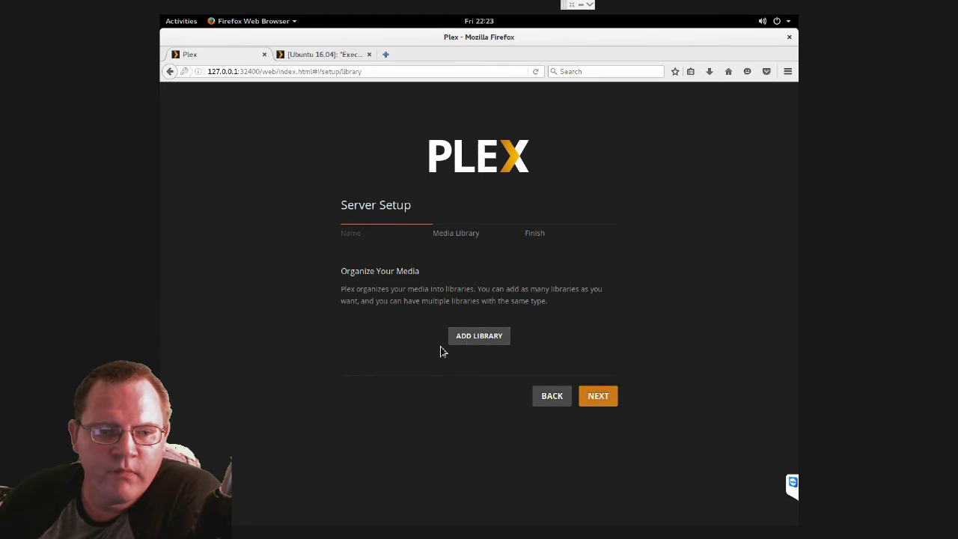
- Start adding a library of type Movies and open the browser for its media folder
{"action": "left_click", "coordinate": [473, 337]}
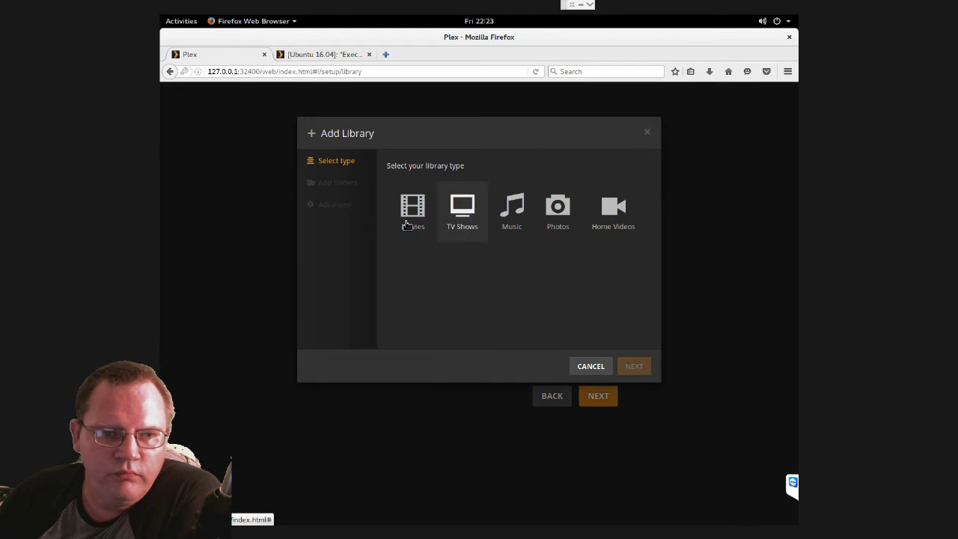
{"action": "left_click", "coordinate": [412, 212]}
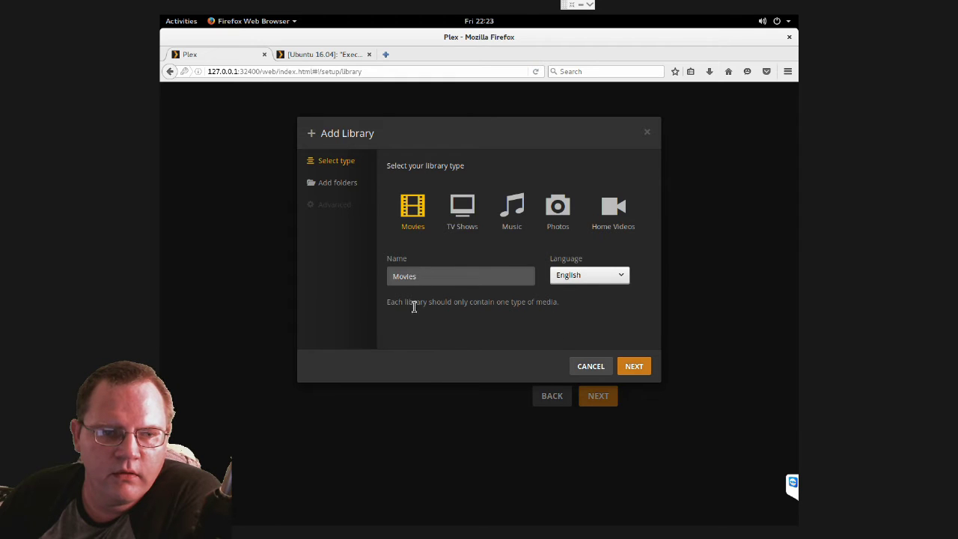
{"action": "left_click", "coordinate": [334, 183]}
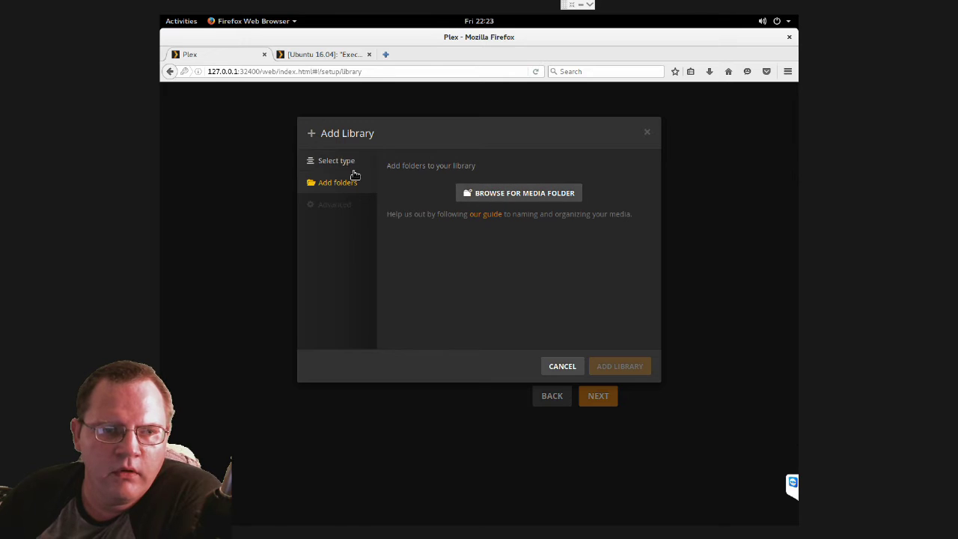
{"action": "left_click", "coordinate": [492, 194]}
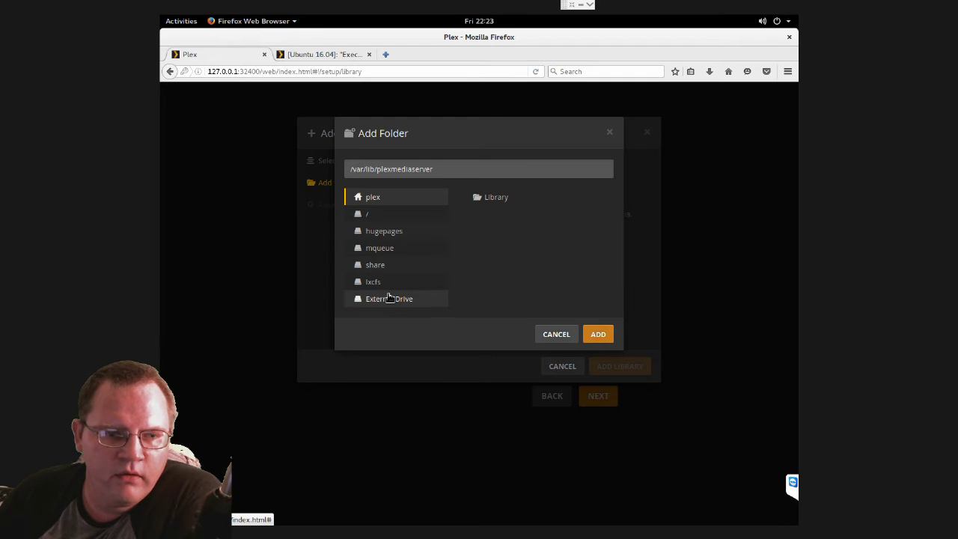
- Choose /mnt/share/Movies as the media folder and add the Movies library to the server
{"action": "left_click", "coordinate": [390, 299]}
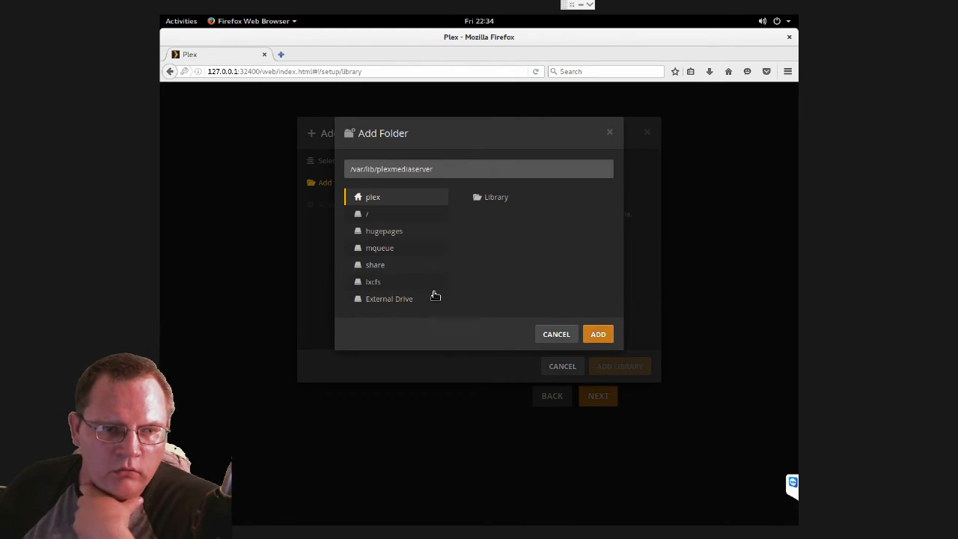
{"action": "left_click", "coordinate": [384, 217]}
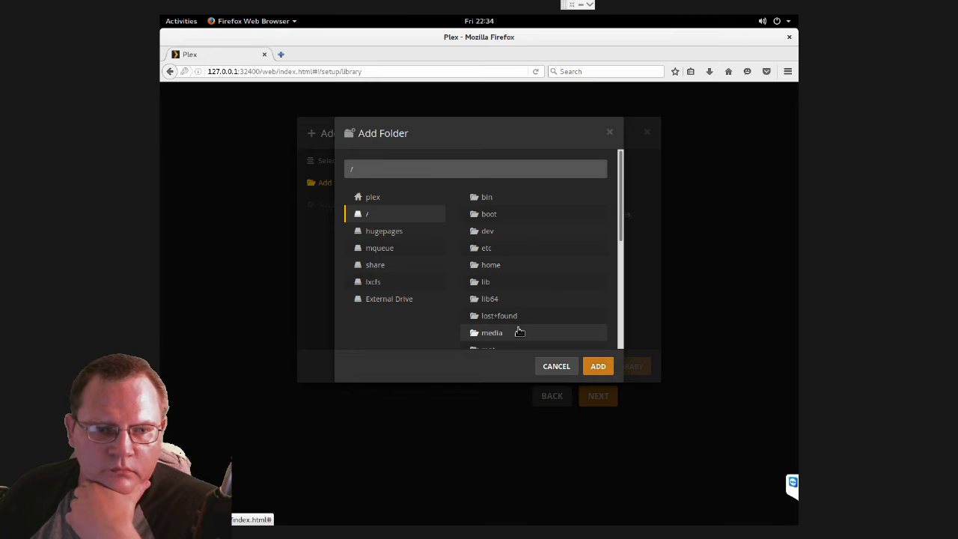
{"action": "scroll", "coordinate": [518, 331], "scroll_direction": "down", "scroll_amount": 2}
{"action": "left_click", "coordinate": [514, 293]}
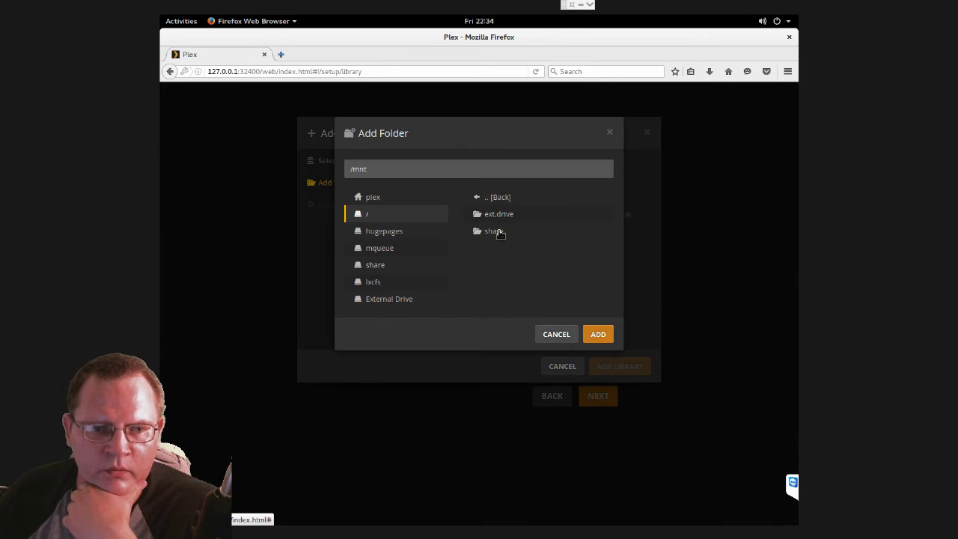
{"action": "left_click", "coordinate": [496, 232]}
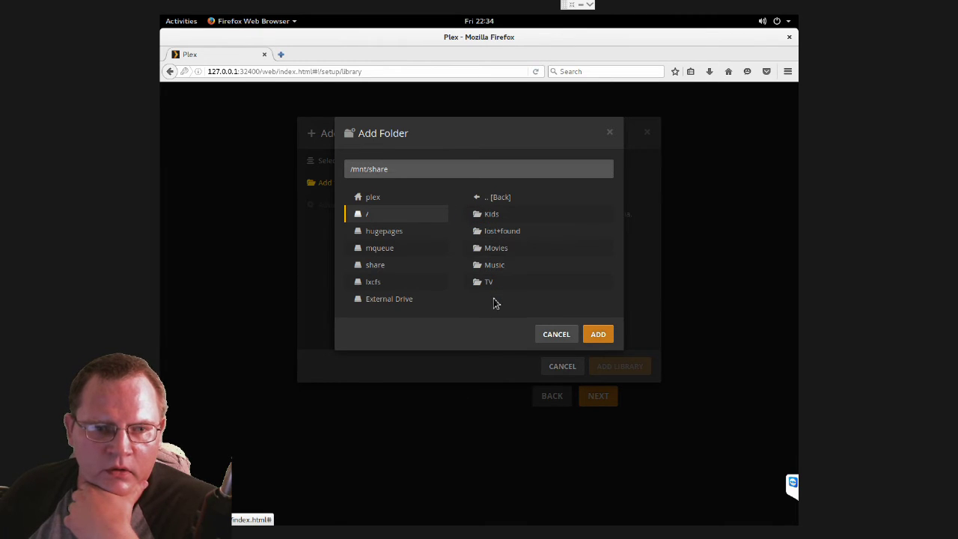
{"action": "left_click", "coordinate": [501, 255]}
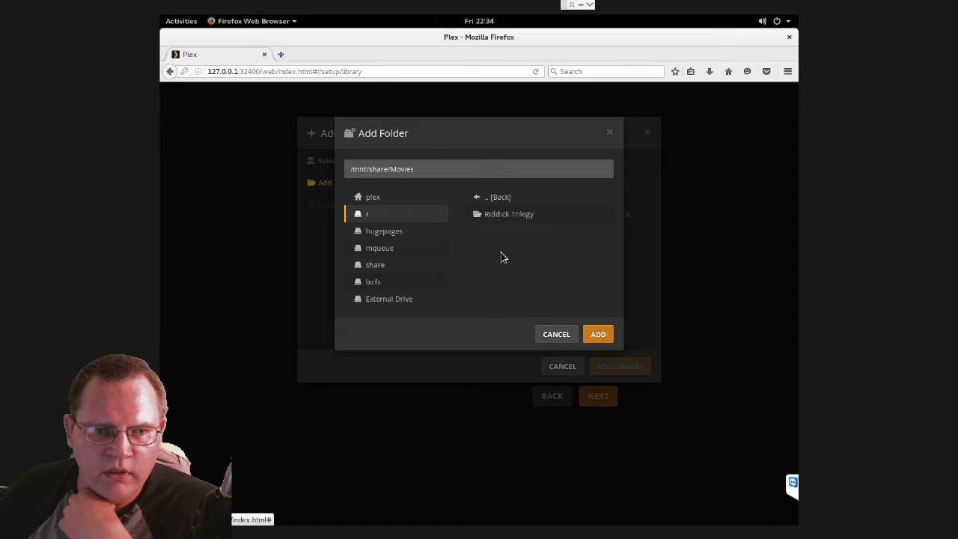
{"action": "left_click", "coordinate": [604, 336]}
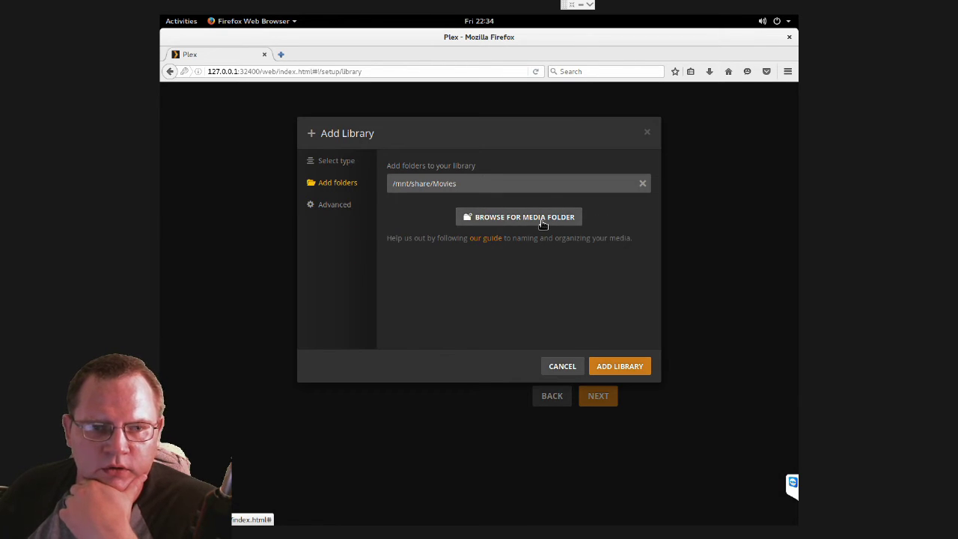
{"action": "left_click", "coordinate": [618, 366]}
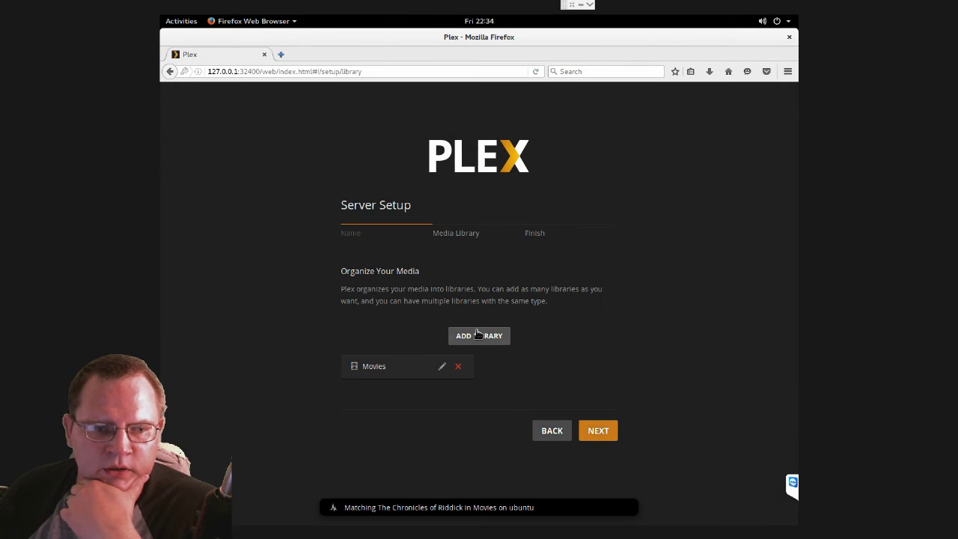
- Start adding a second library of type Movies and open its media folder browser
{"action": "left_click", "coordinate": [488, 337]}
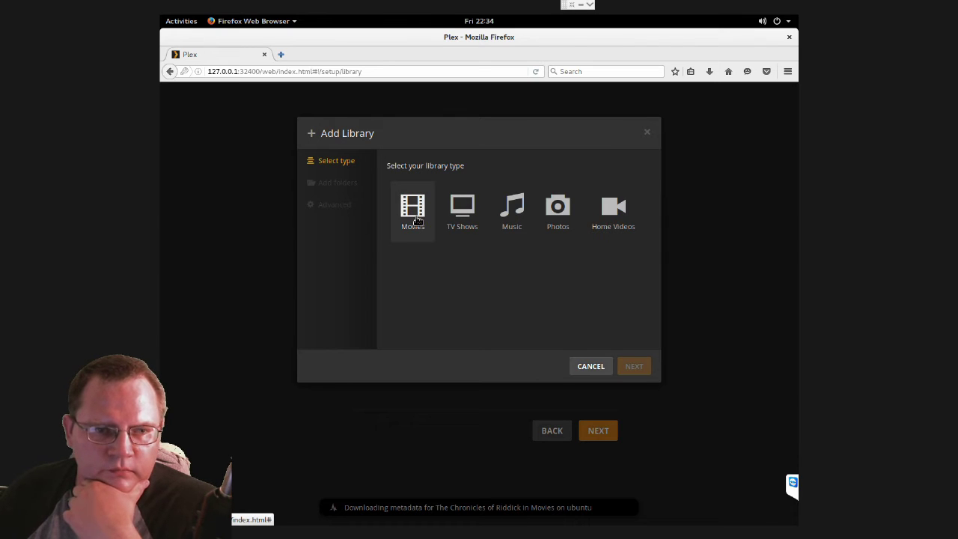
{"action": "left_click", "coordinate": [418, 218]}
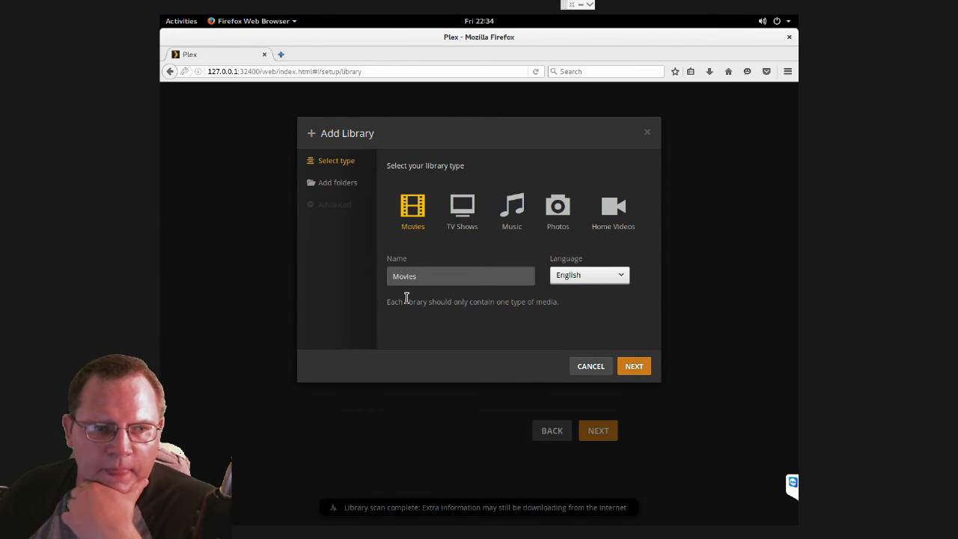
{"action": "left_click", "coordinate": [343, 187]}
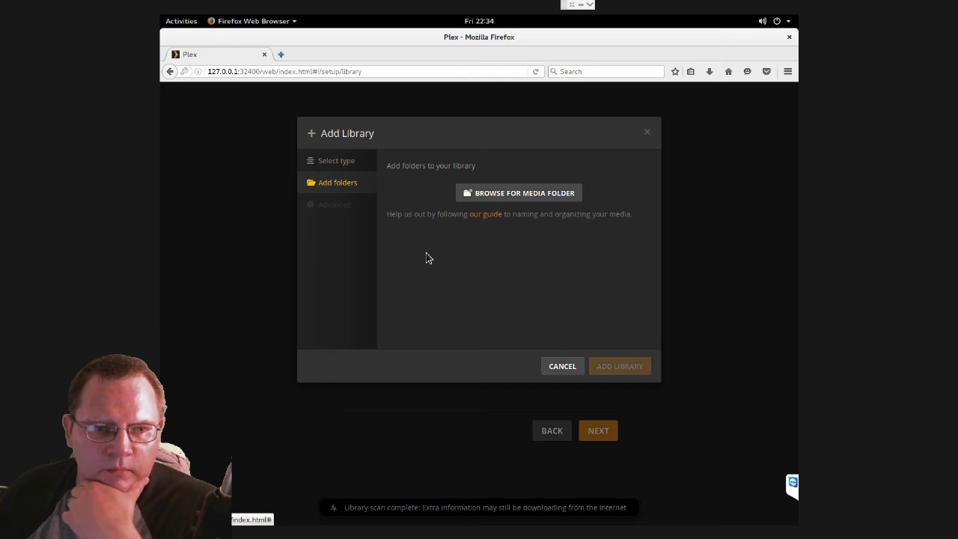
{"action": "left_click", "coordinate": [509, 194]}
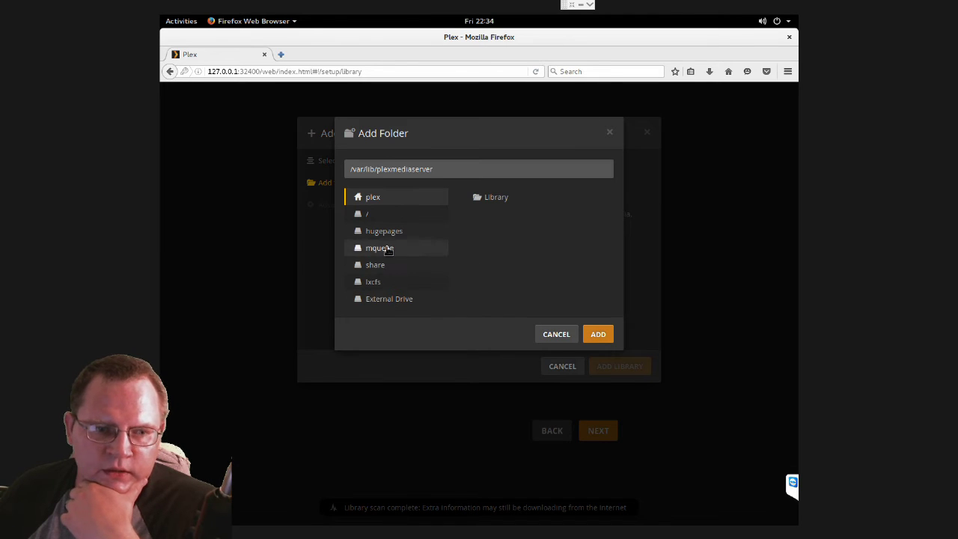
- Choose /mnt/share/Kids/Cartoons as the media folder and add the second Movies library to the server
{"action": "left_click", "coordinate": [390, 218]}
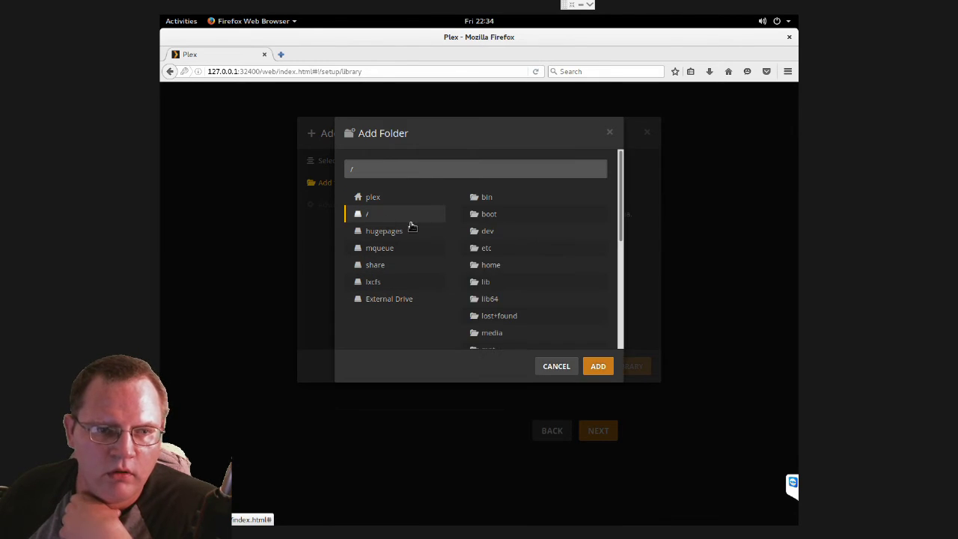
{"action": "scroll", "coordinate": [532, 330], "scroll_direction": "down", "scroll_amount": 2}
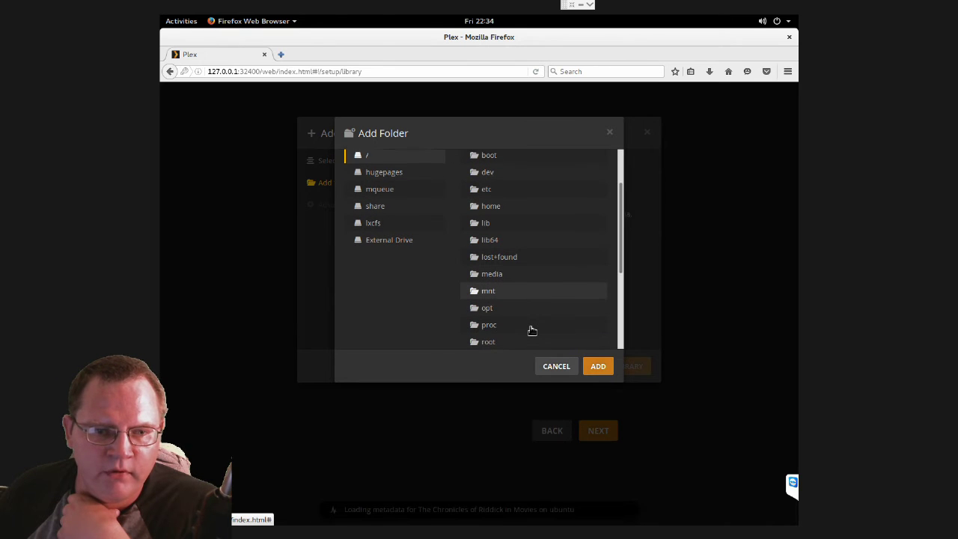
{"action": "scroll", "coordinate": [532, 330], "scroll_direction": "down", "scroll_amount": 3}
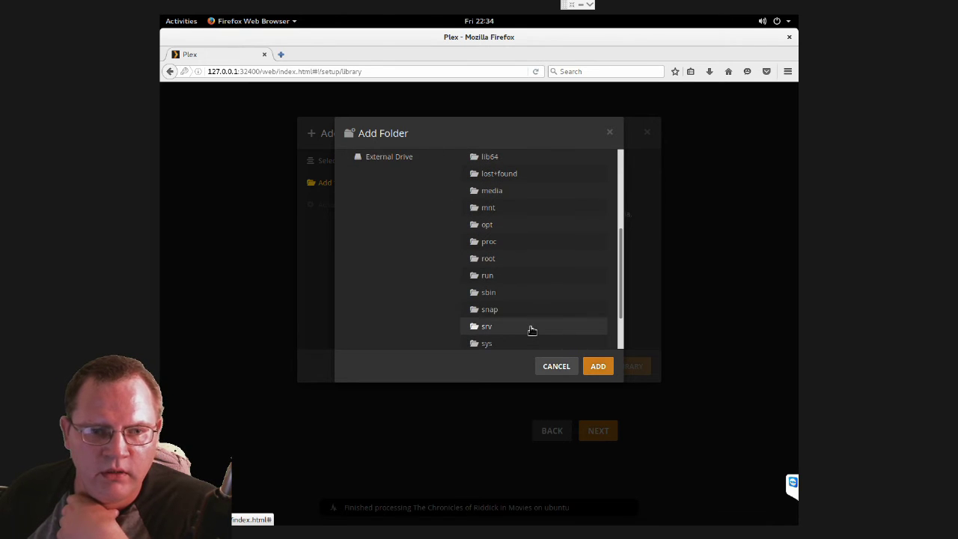
{"action": "left_click", "coordinate": [506, 207]}
{"action": "left_click", "coordinate": [493, 232]}
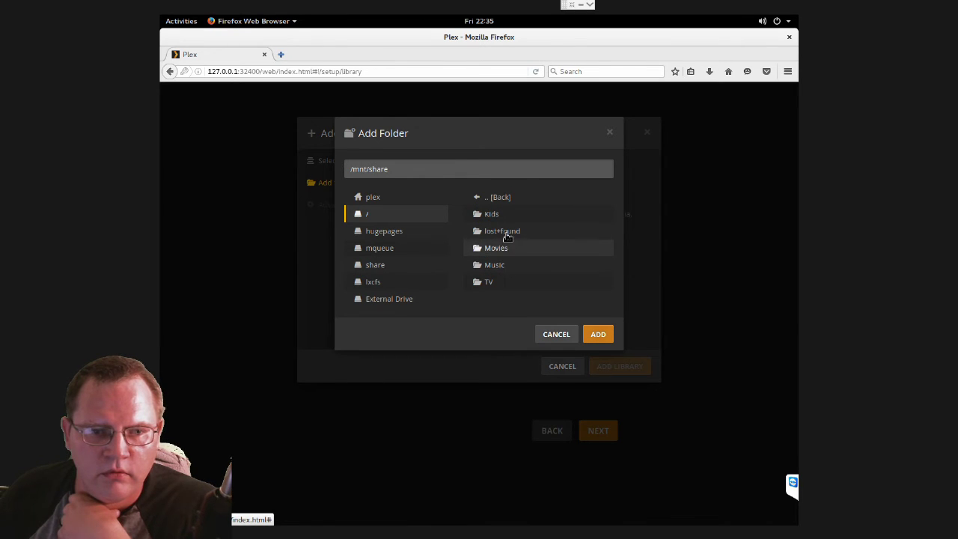
{"action": "left_click", "coordinate": [506, 214]}
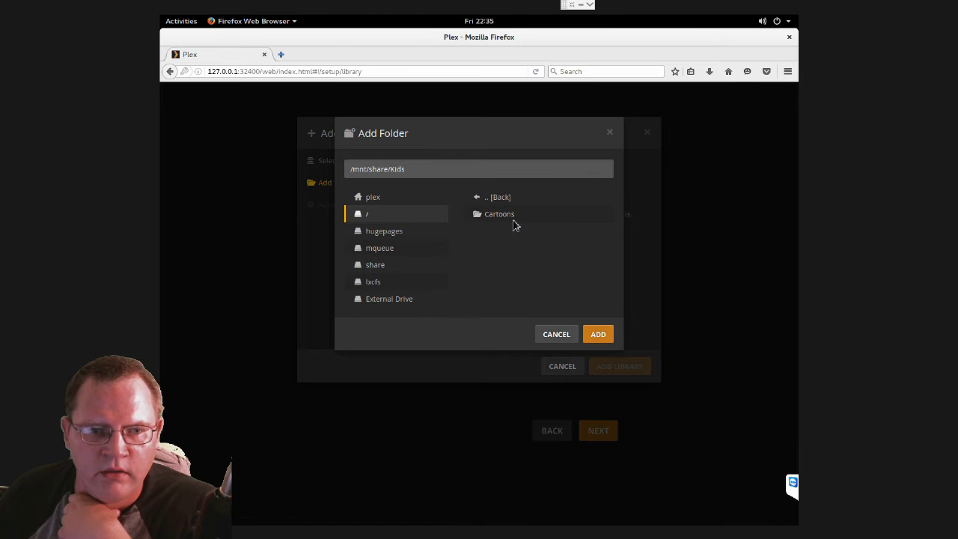
{"action": "left_click", "coordinate": [506, 216]}
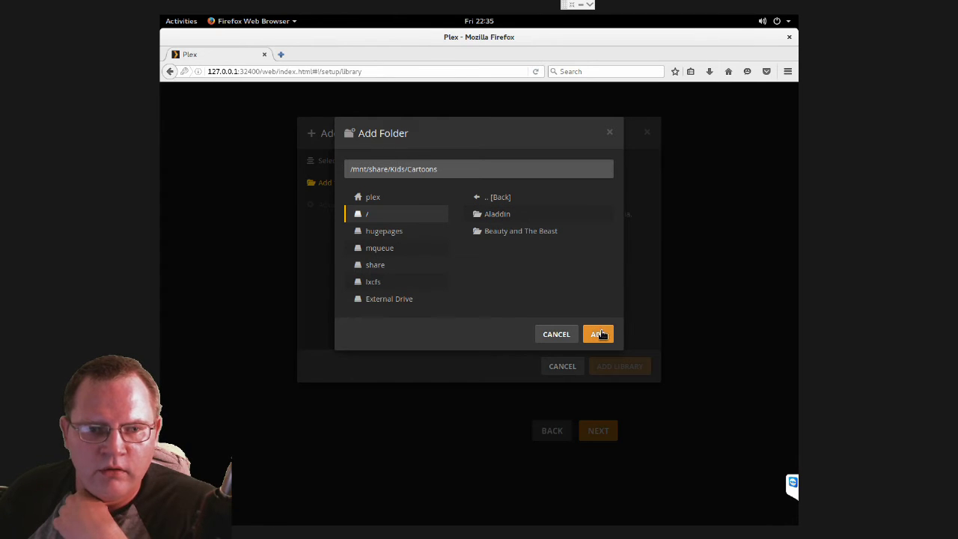
{"action": "left_click", "coordinate": [601, 333]}
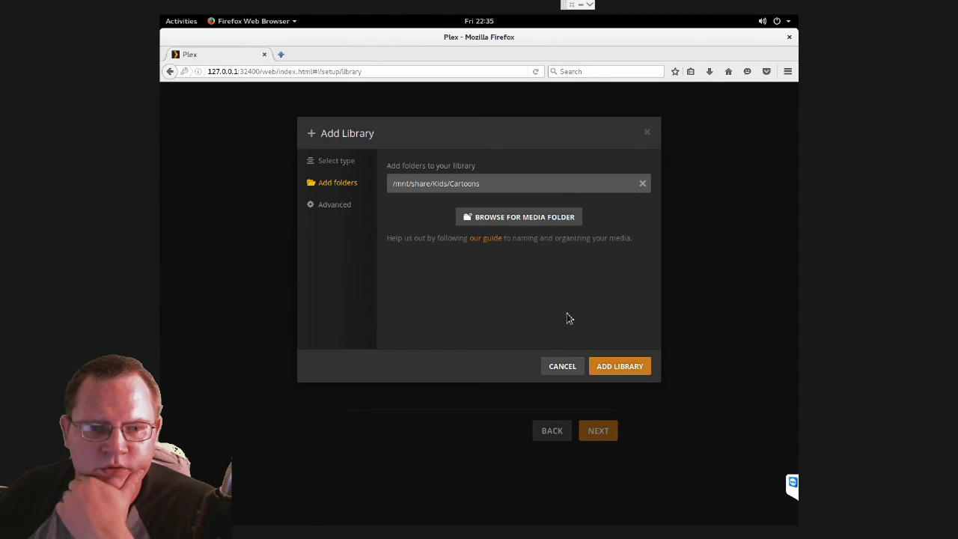
{"action": "left_click", "coordinate": [619, 366]}
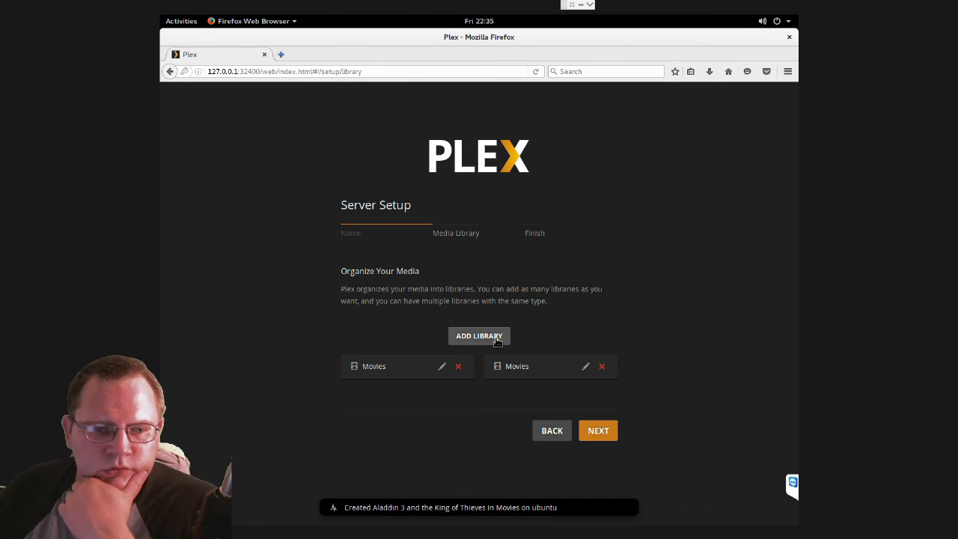
- Start adding a library of type TV Shows and open the browser for its media folder
{"action": "left_click", "coordinate": [497, 340]}
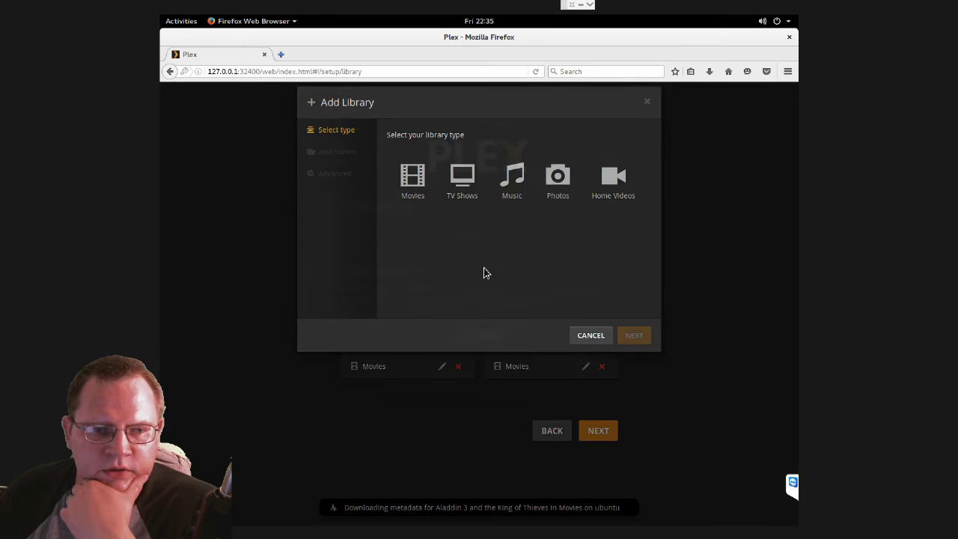
{"action": "left_click", "coordinate": [469, 221]}
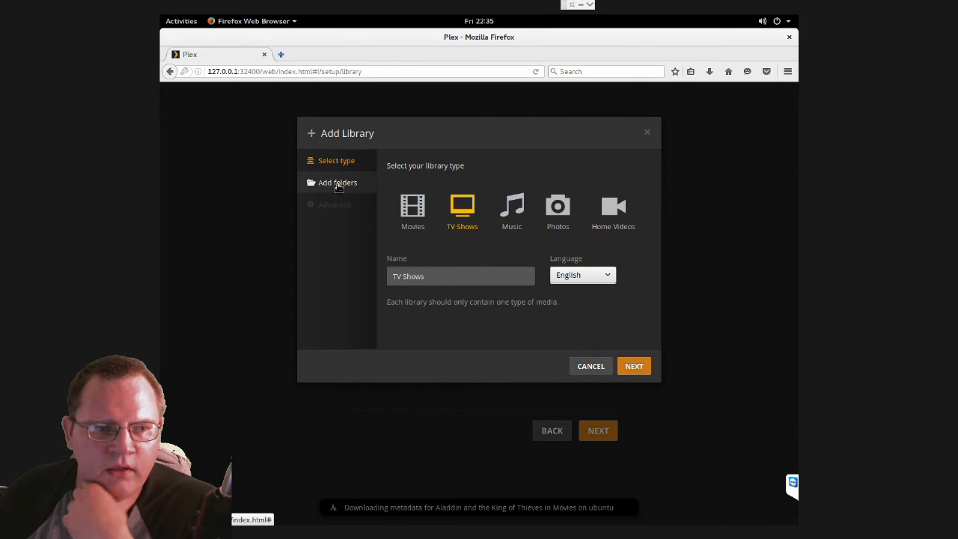
{"action": "left_click", "coordinate": [339, 188]}
{"action": "left_click", "coordinate": [486, 197]}
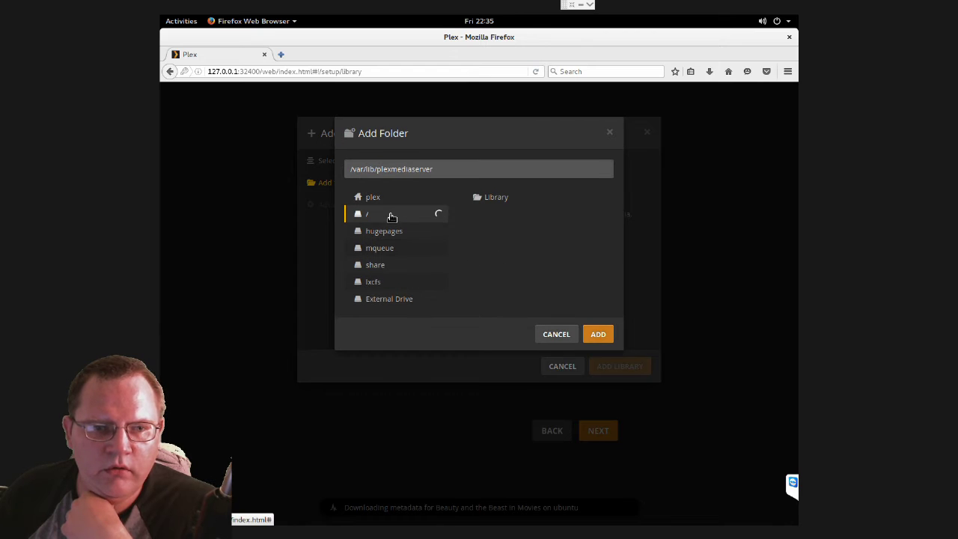
- Choose /mnt/share/TV as the media folder and add the TV Shows library to the server
{"action": "left_click", "coordinate": [389, 215]}
{"action": "scroll", "coordinate": [519, 301], "scroll_direction": "down", "scroll_amount": 2}
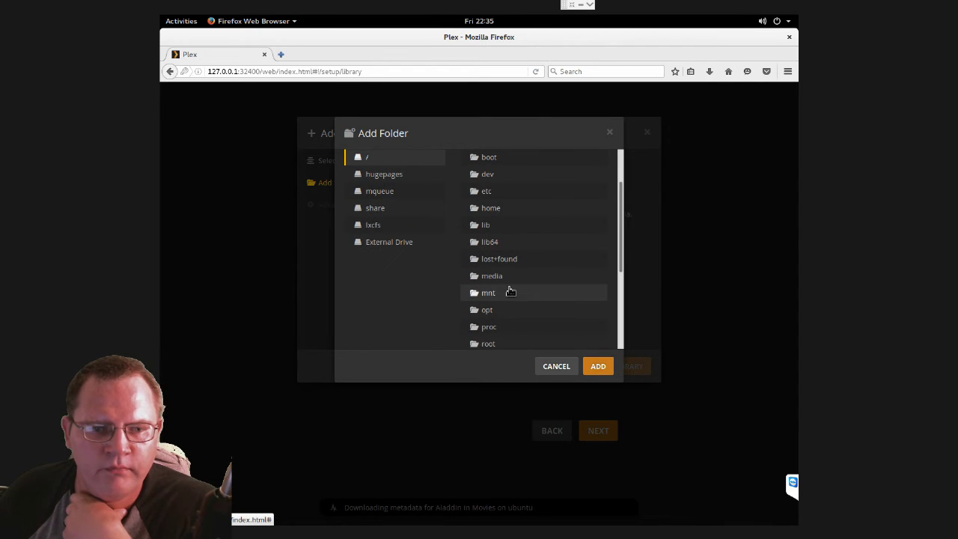
{"action": "left_click", "coordinate": [509, 292]}
{"action": "left_click", "coordinate": [500, 231]}
{"action": "left_click", "coordinate": [506, 283]}
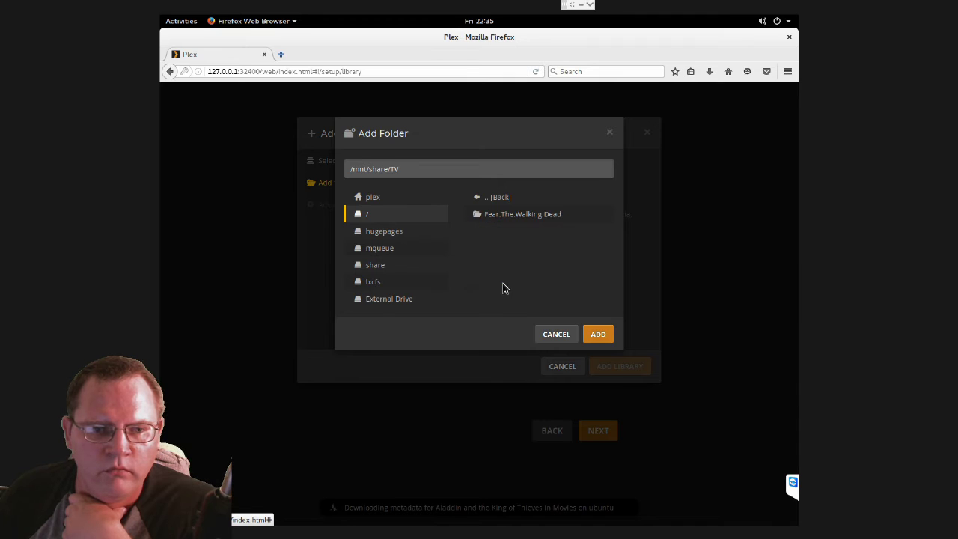
{"action": "left_click", "coordinate": [604, 337]}
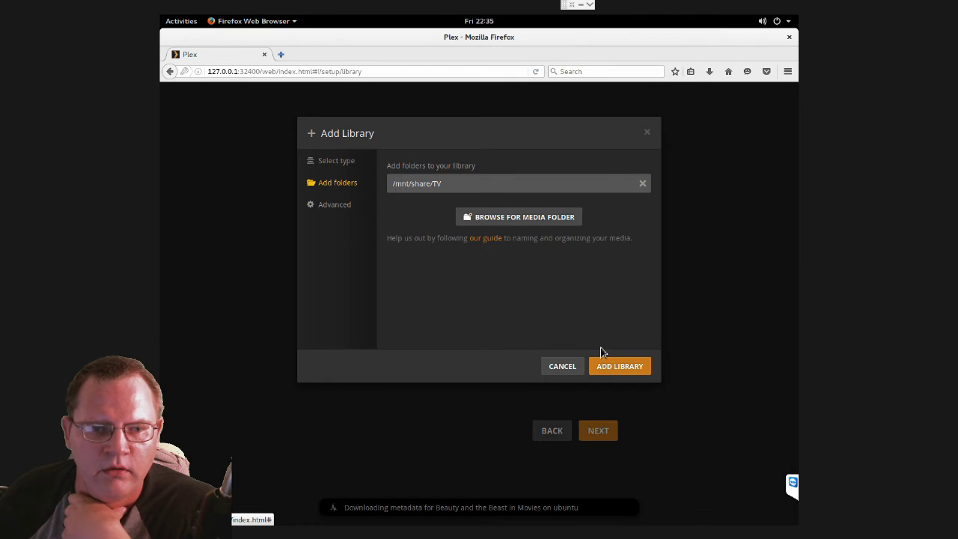
{"action": "left_click", "coordinate": [619, 367]}
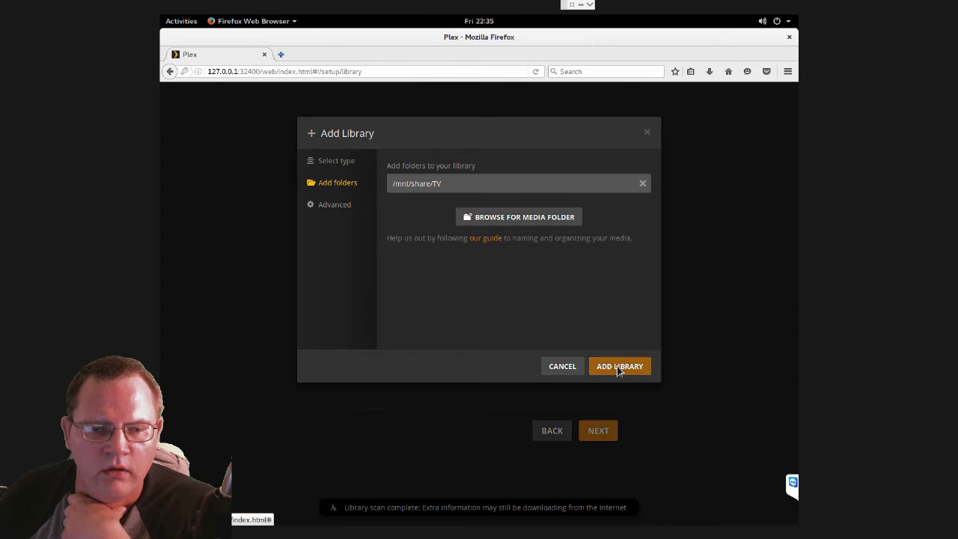
- Start adding a library of type Music in English and open its media folder browser
{"action": "left_click", "coordinate": [492, 338]}
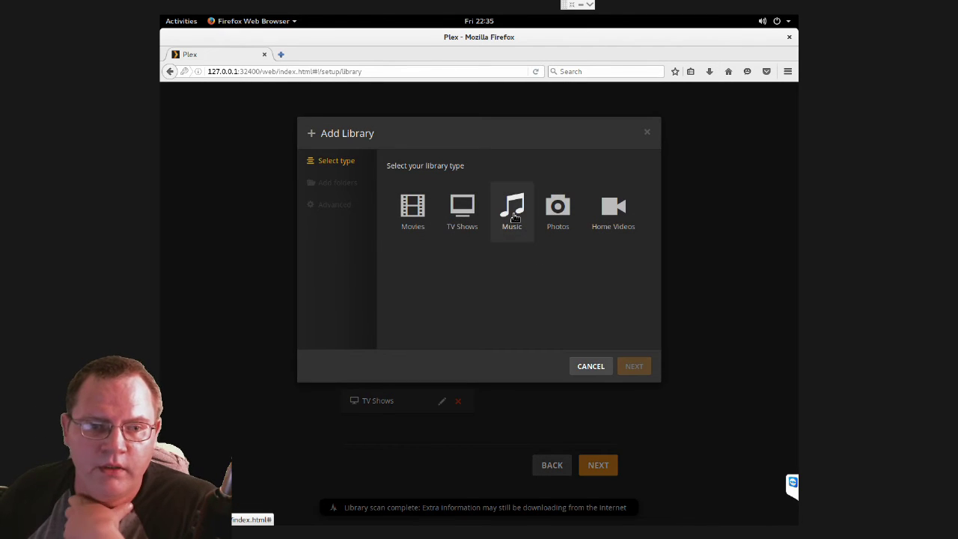
{"action": "left_click", "coordinate": [513, 213]}
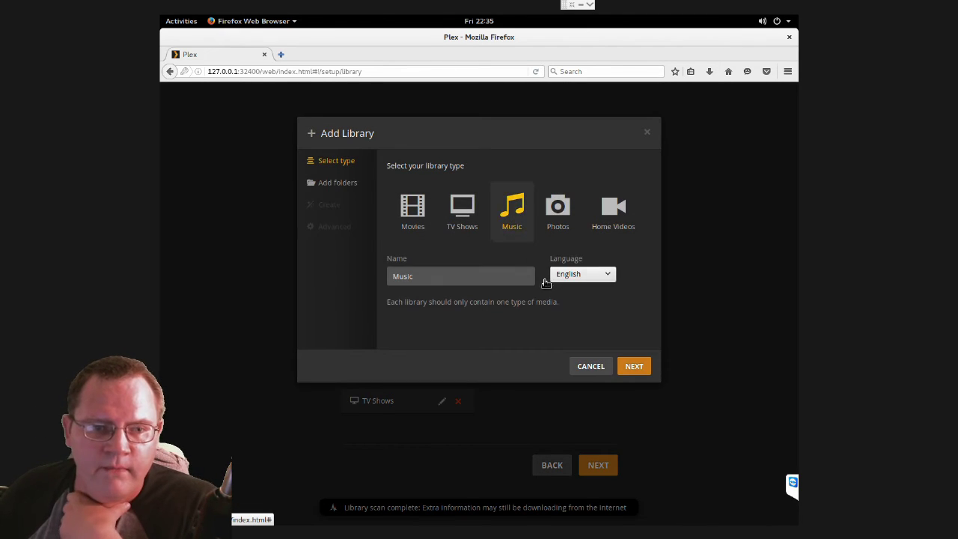
{"action": "left_click", "coordinate": [349, 184]}
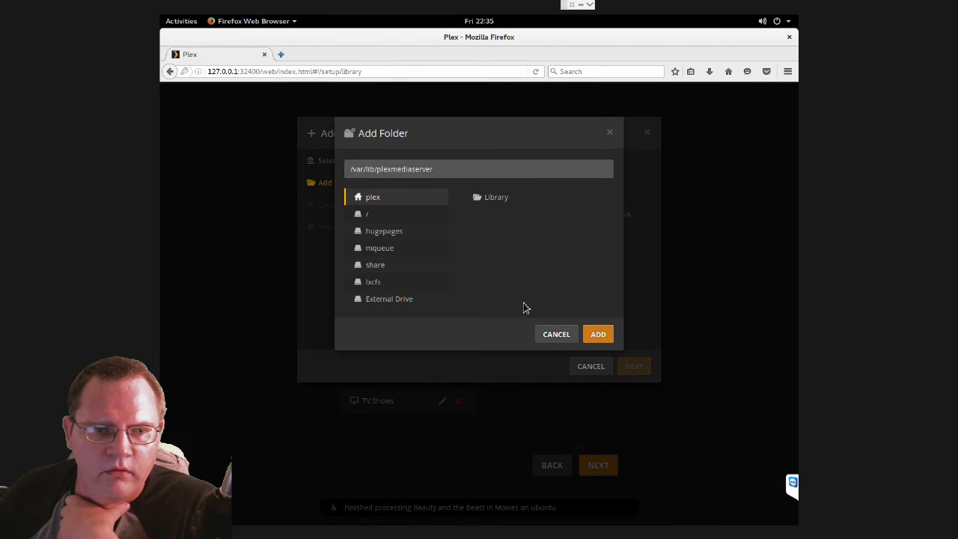
- Choose /mnt/share/Music as the media folder for the Music library
{"action": "left_click", "coordinate": [376, 216]}
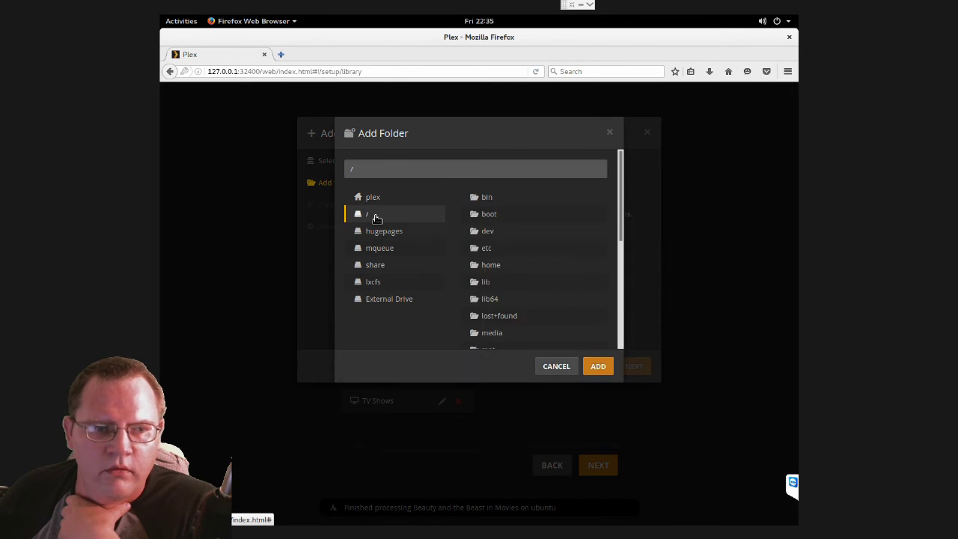
{"action": "scroll", "coordinate": [525, 325], "scroll_direction": "down", "scroll_amount": 1}
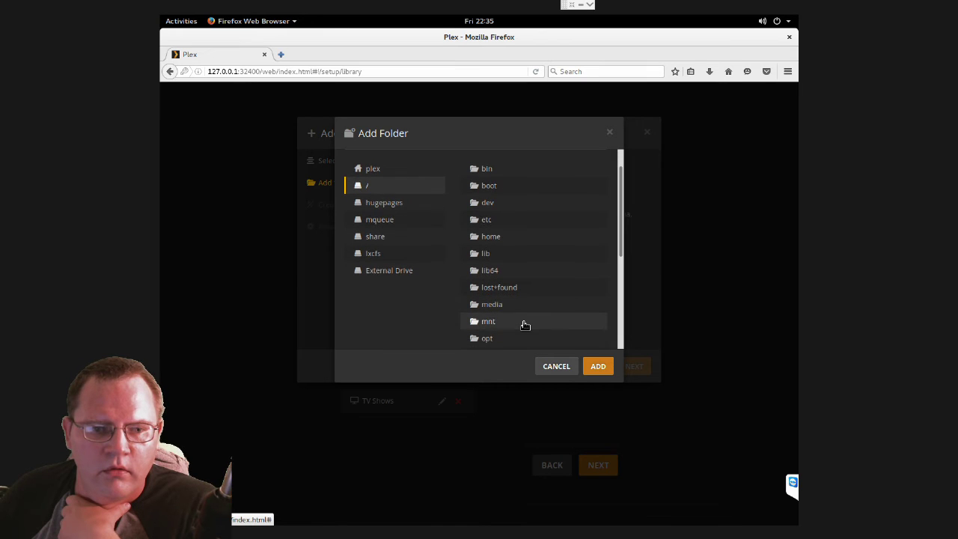
{"action": "left_click", "coordinate": [525, 325]}
{"action": "left_click", "coordinate": [501, 231]}
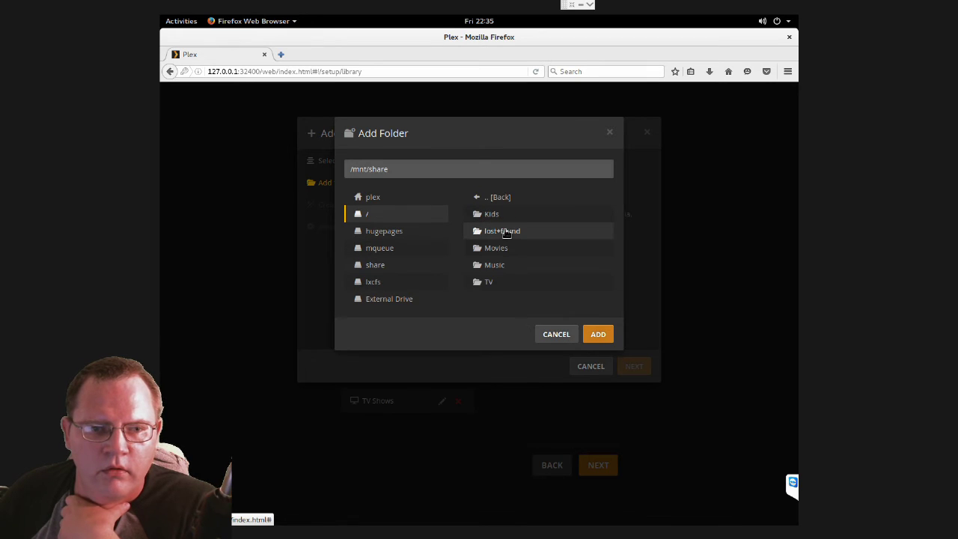
{"action": "left_click", "coordinate": [505, 267]}
{"action": "left_click", "coordinate": [599, 335]}
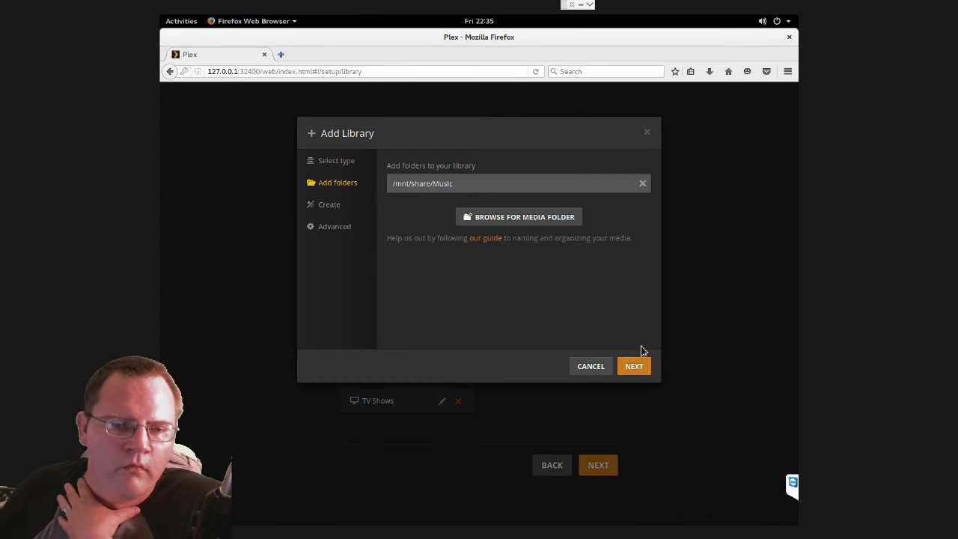
- Make it a basic music library, keep the default advanced options with the Last.fm agent, and add it to the server
{"action": "left_click", "coordinate": [634, 367]}
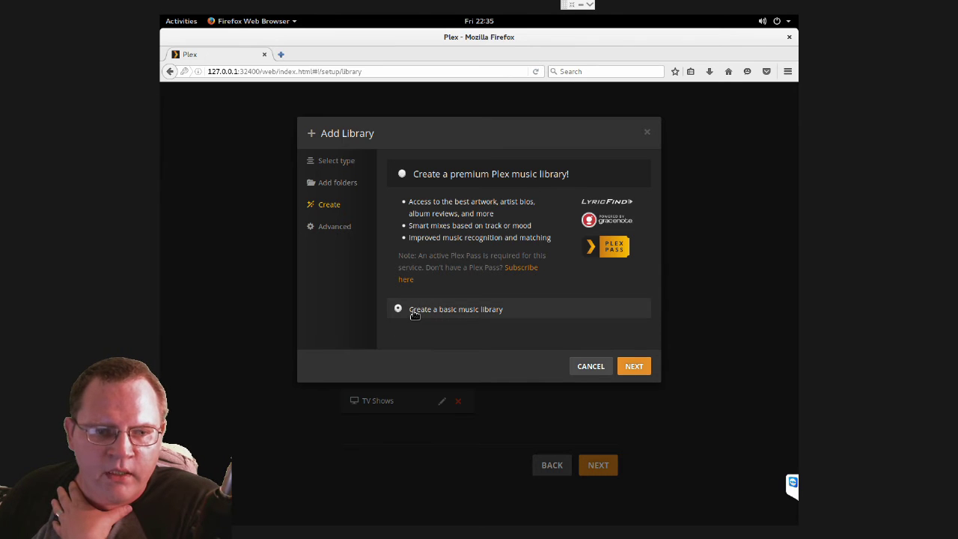
{"action": "left_click", "coordinate": [641, 367]}
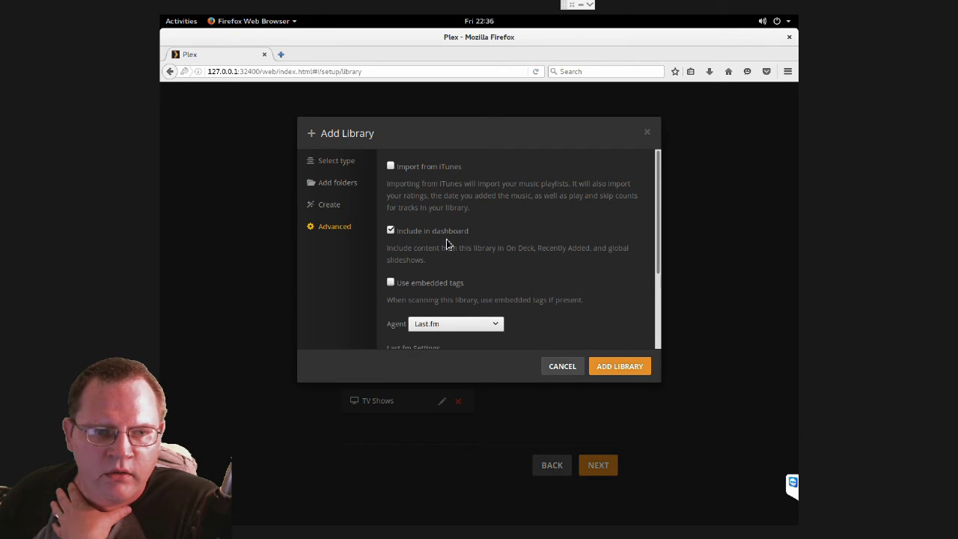
{"action": "scroll", "coordinate": [451, 245], "scroll_direction": "down", "scroll_amount": 3}
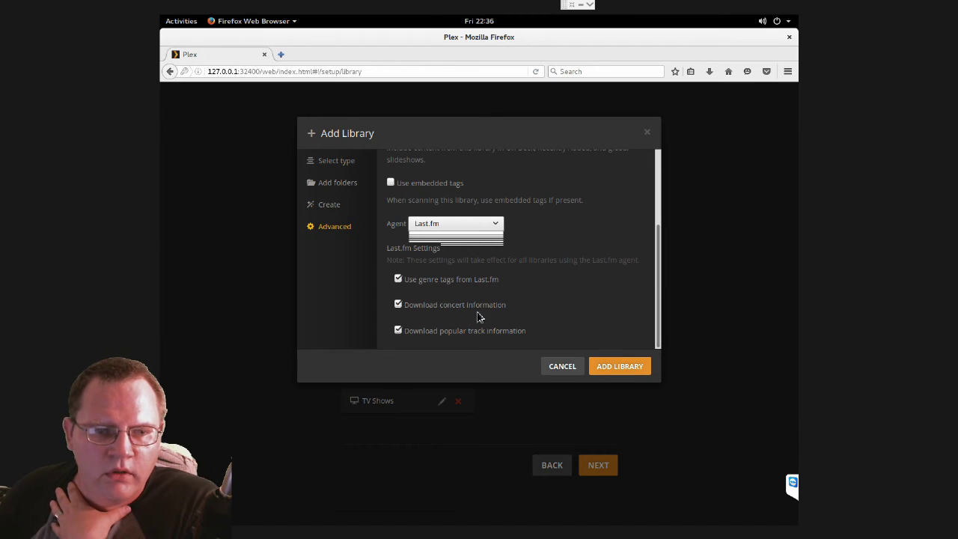
{"action": "left_click", "coordinate": [620, 367]}
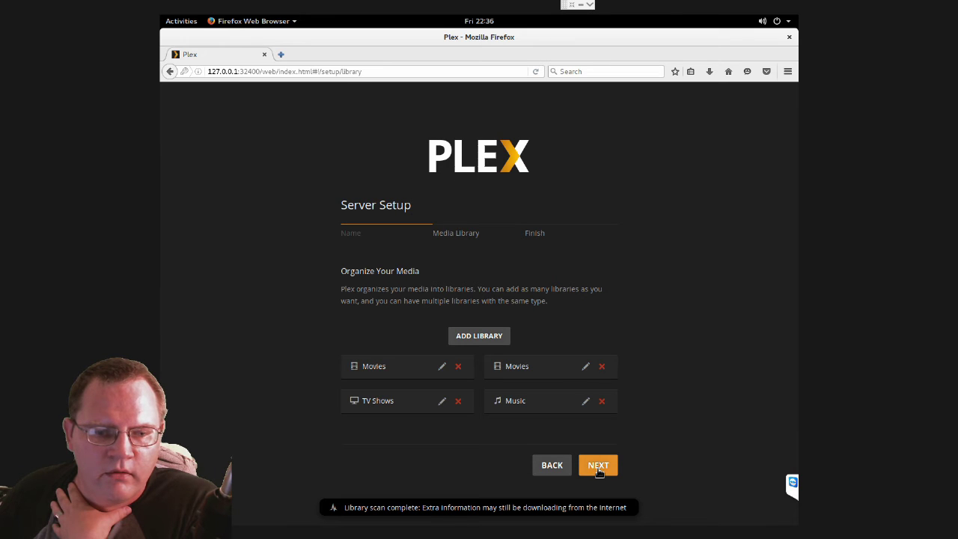
- Finish the server setup with anonymous usage data allowed, and enable Play Theme Music in the general web settings
{"action": "left_click", "coordinate": [599, 468]}
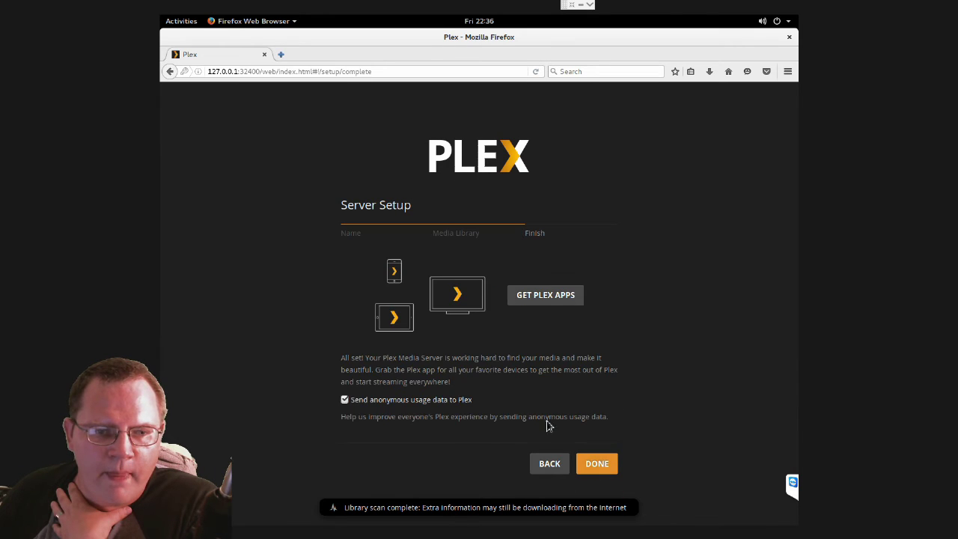
{"action": "left_click", "coordinate": [612, 464]}
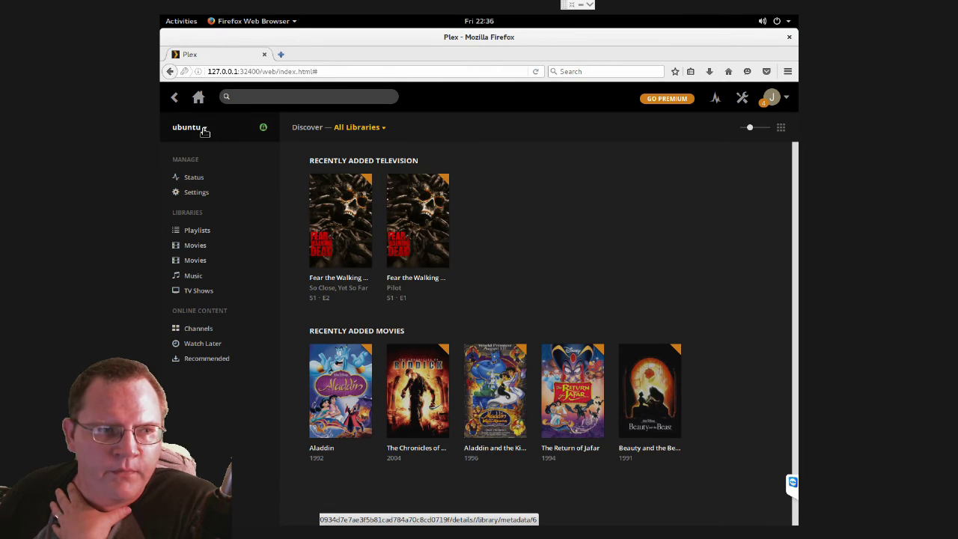
{"action": "left_click", "coordinate": [742, 99]}
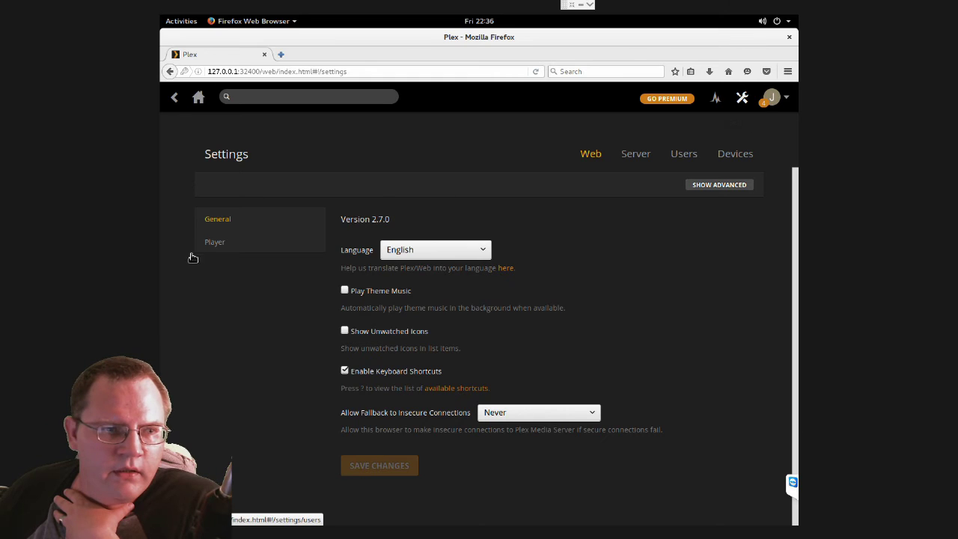
{"action": "left_click", "coordinate": [345, 291]}
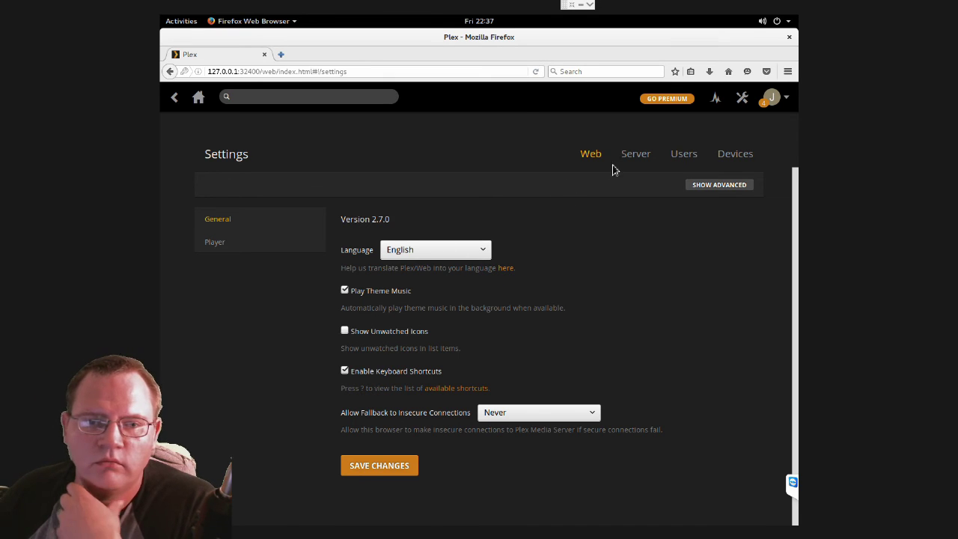
- Open the server's remote access settings and retry the connection without manually specifying the public port
{"action": "left_click", "coordinate": [635, 154]}
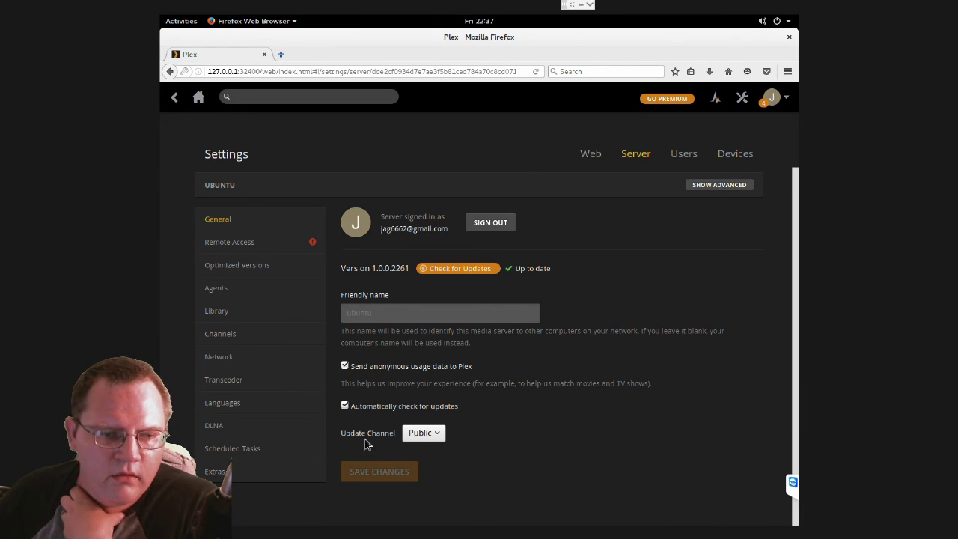
{"action": "left_click", "coordinate": [234, 242]}
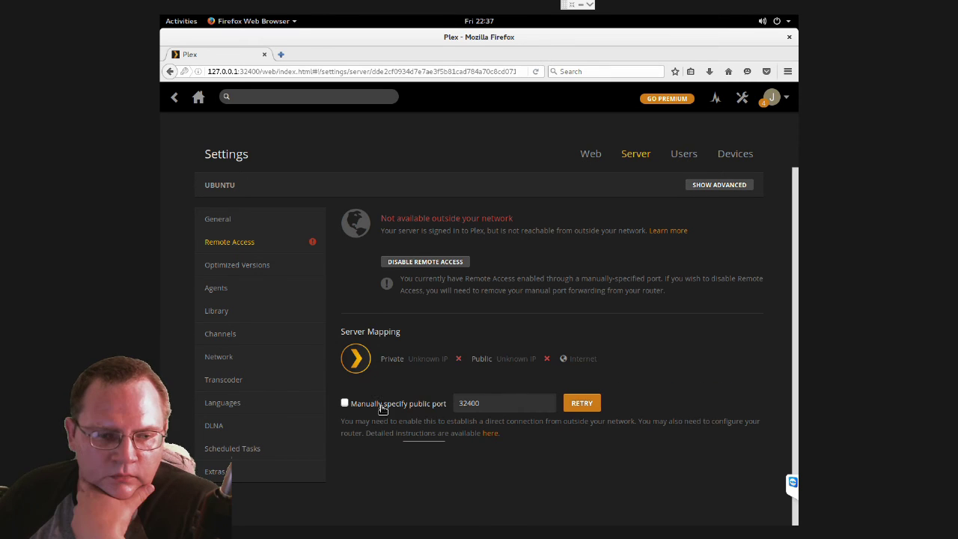
{"action": "left_click", "coordinate": [588, 406]}
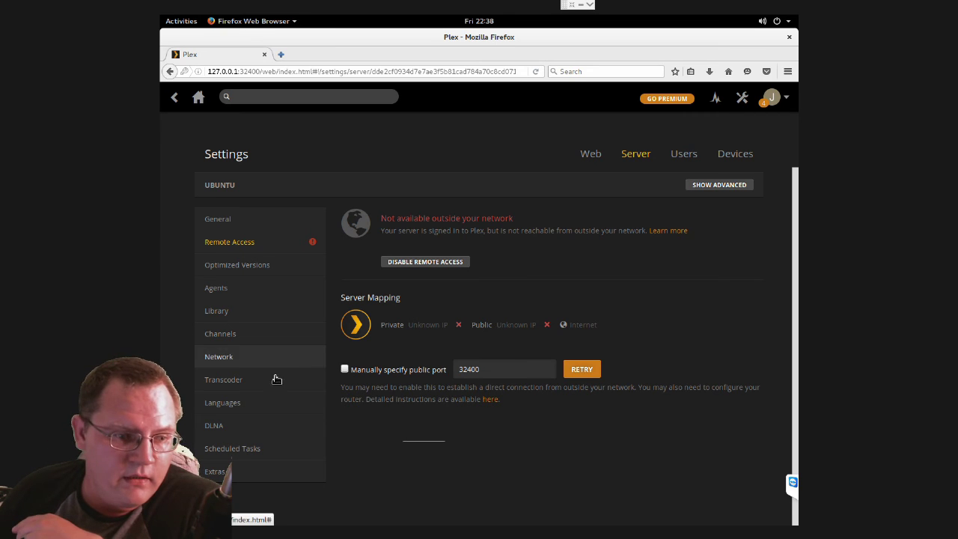
- Save the transcoder settings with Automatic quality and prioritized streaming transcodes, and open the server's optimized versions settings
{"action": "left_click", "coordinate": [249, 380]}
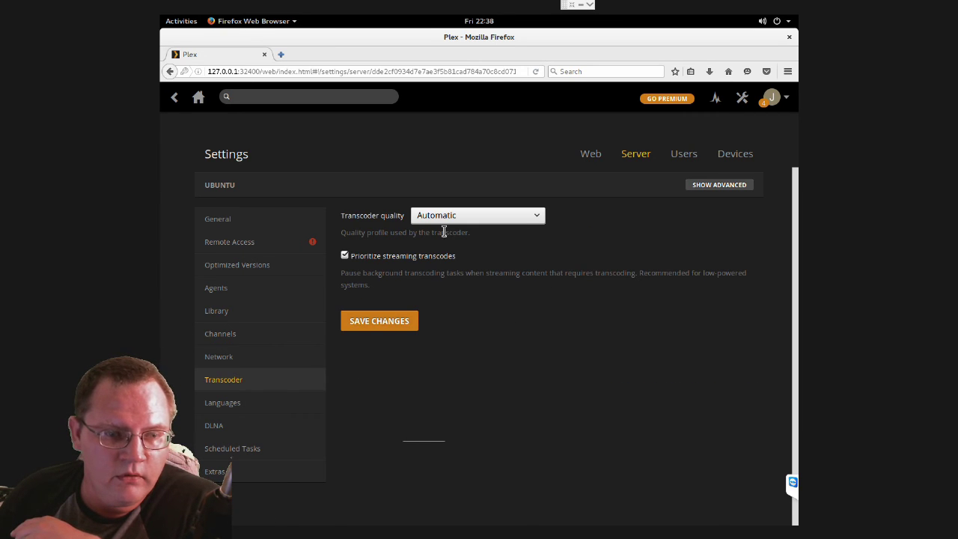
{"action": "left_click", "coordinate": [379, 328]}
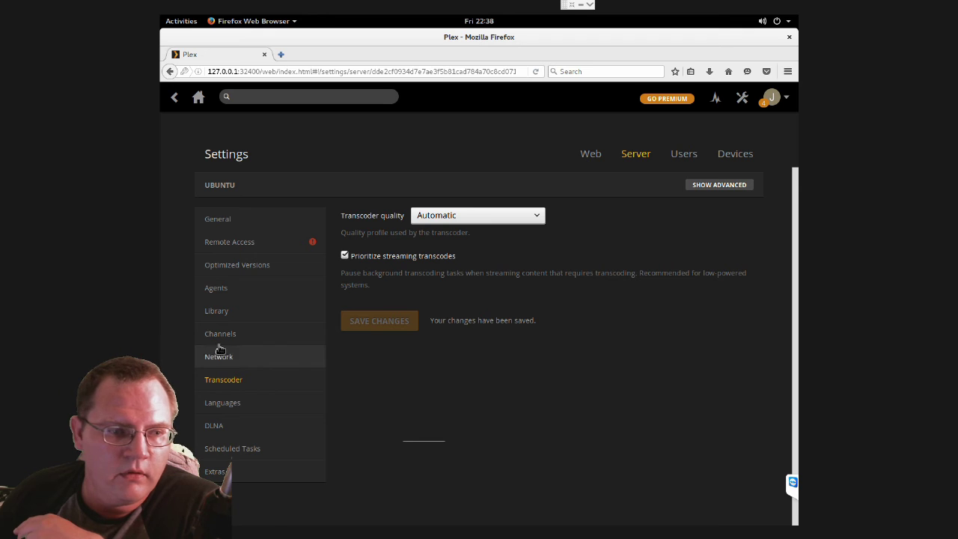
{"action": "left_click", "coordinate": [246, 269]}
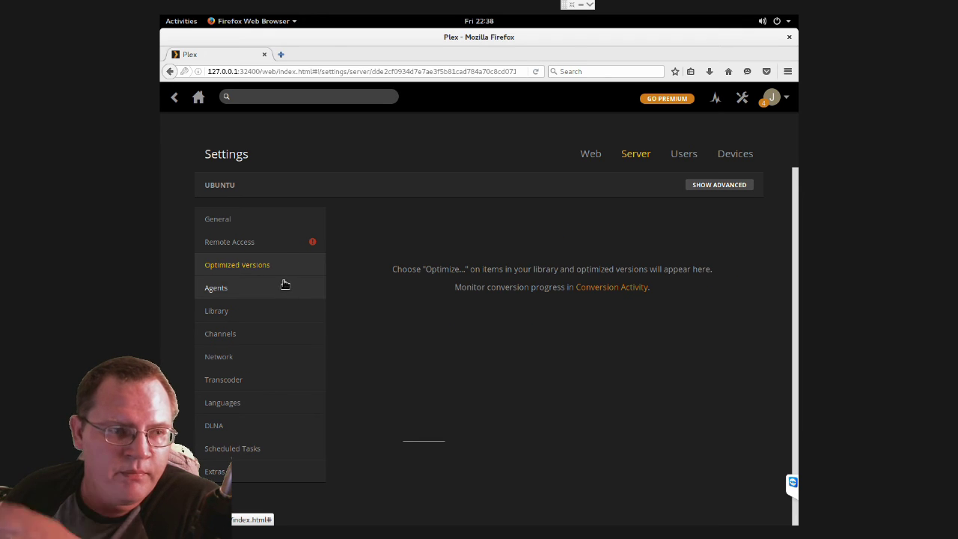